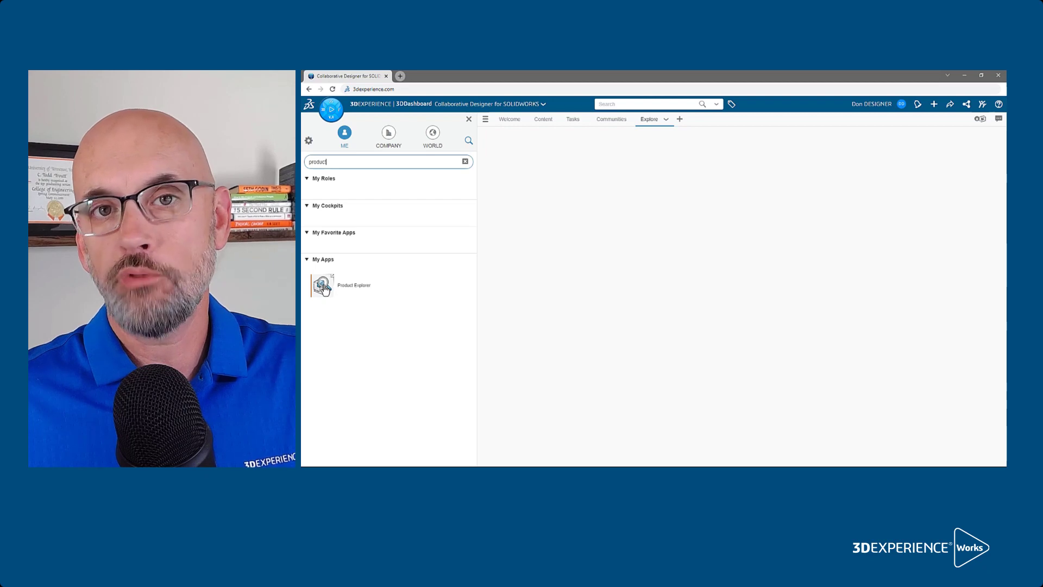
- Add the Product Explorer app to the Explore dashboard tab, arrange its two widgets side by side, and close the app list
left_click_drag(323, 288, 542, 158)
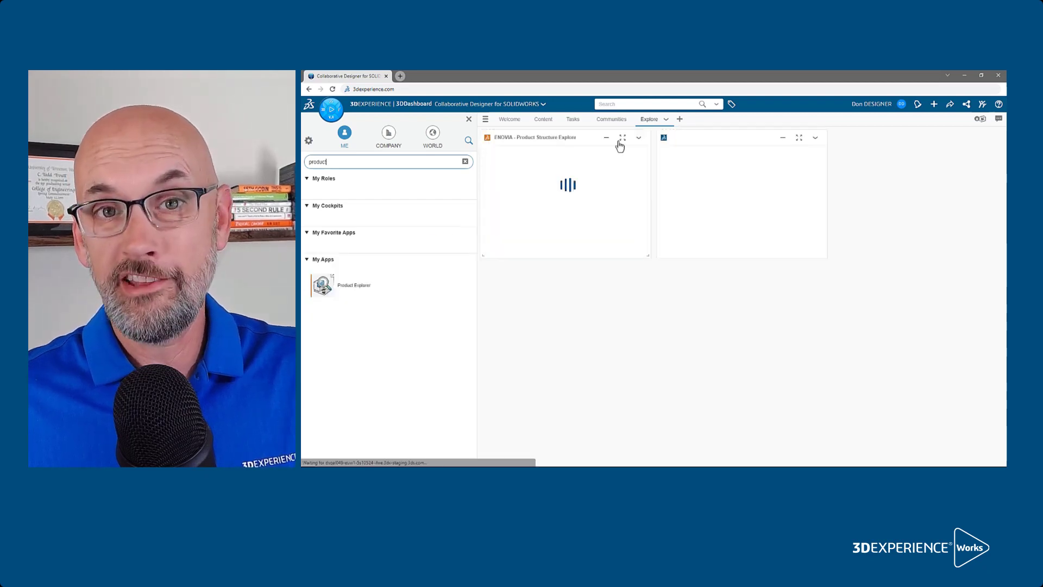
left_click(666, 120)
left_click(698, 224)
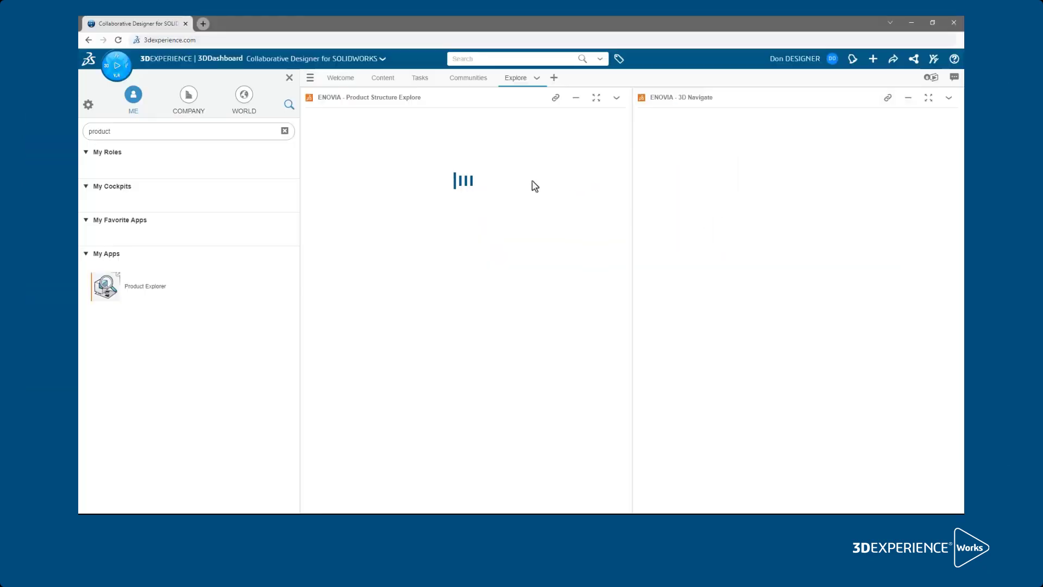
left_click(469, 119)
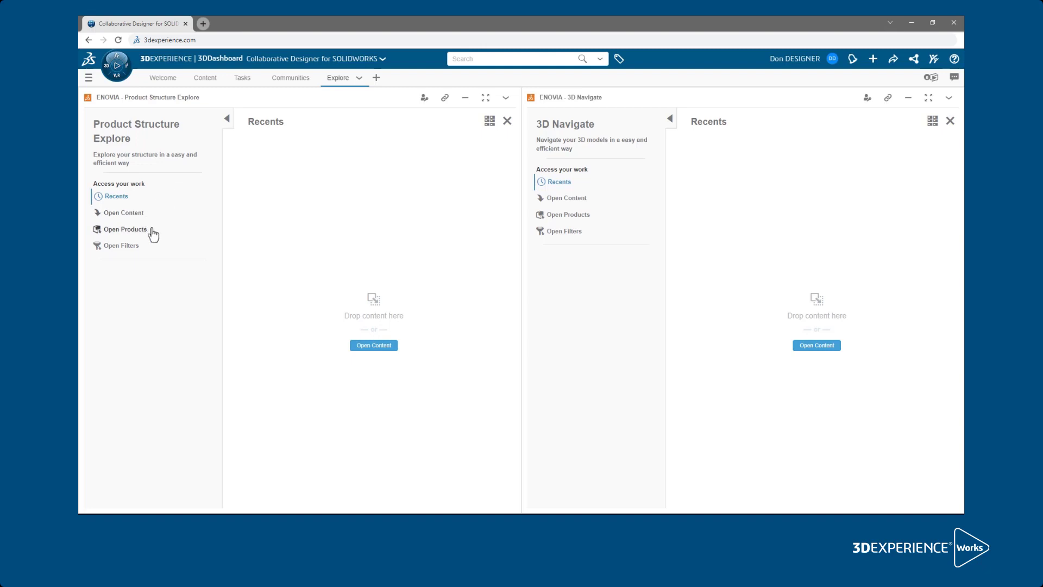
- Load rear sub assembly 40105001 from the Bowhead RX bookmark with Add objects, and expand its structure down to the swing arm assembly's parts
left_click(212, 80)
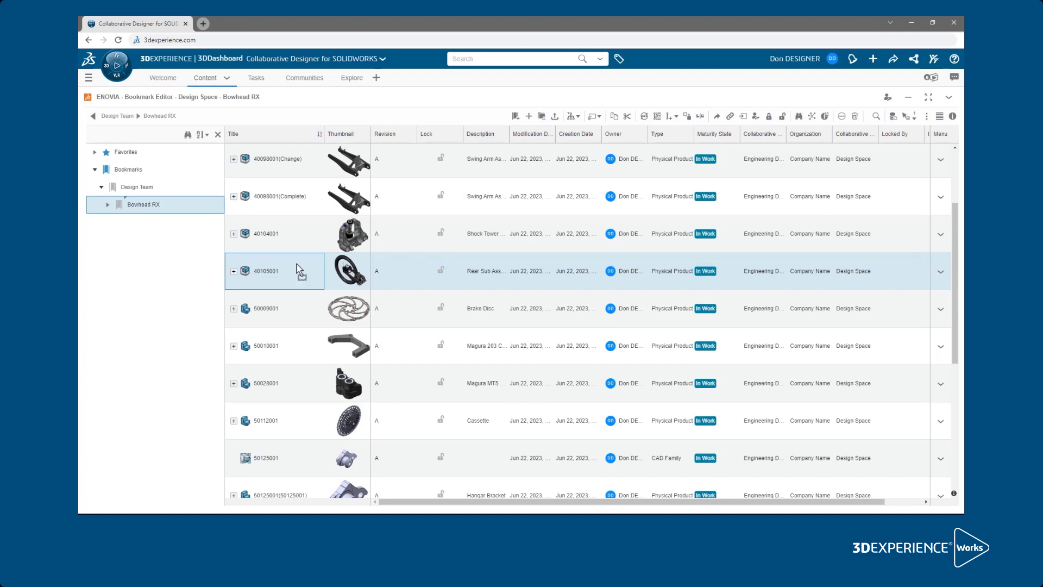
left_click_drag(358, 135, 339, 154)
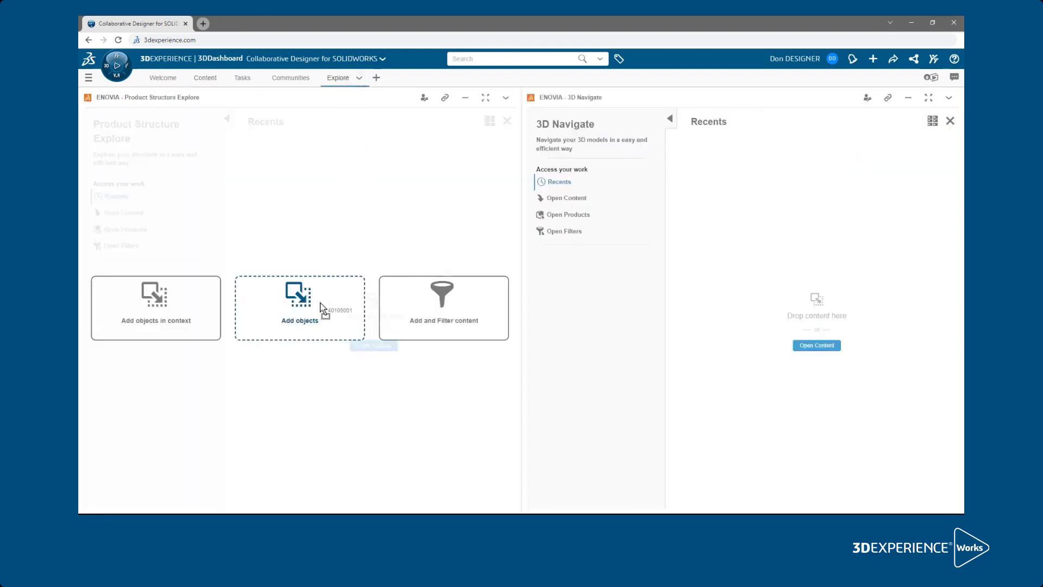
left_click_drag(320, 303, 321, 303)
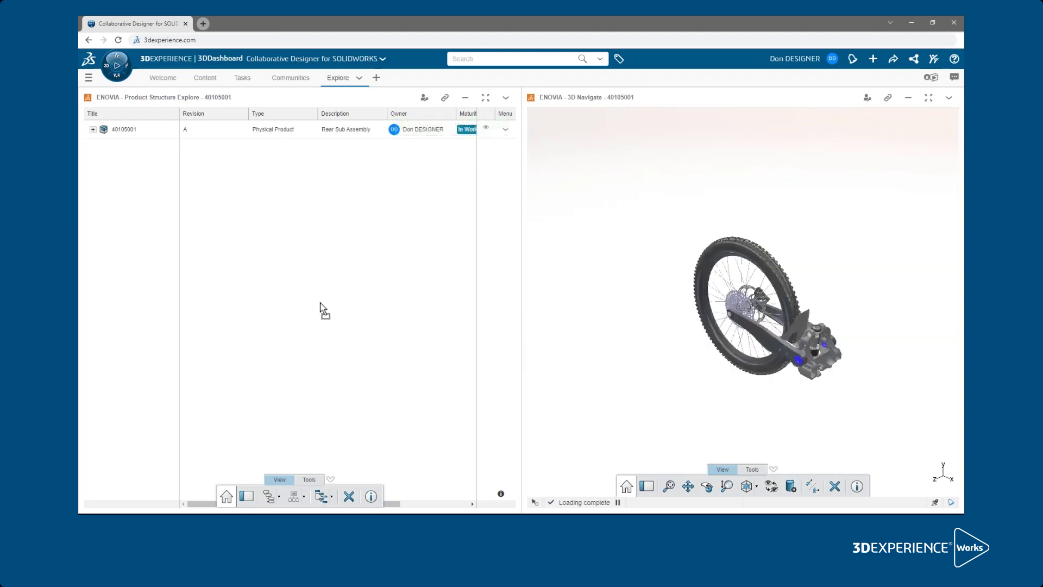
left_click(93, 130)
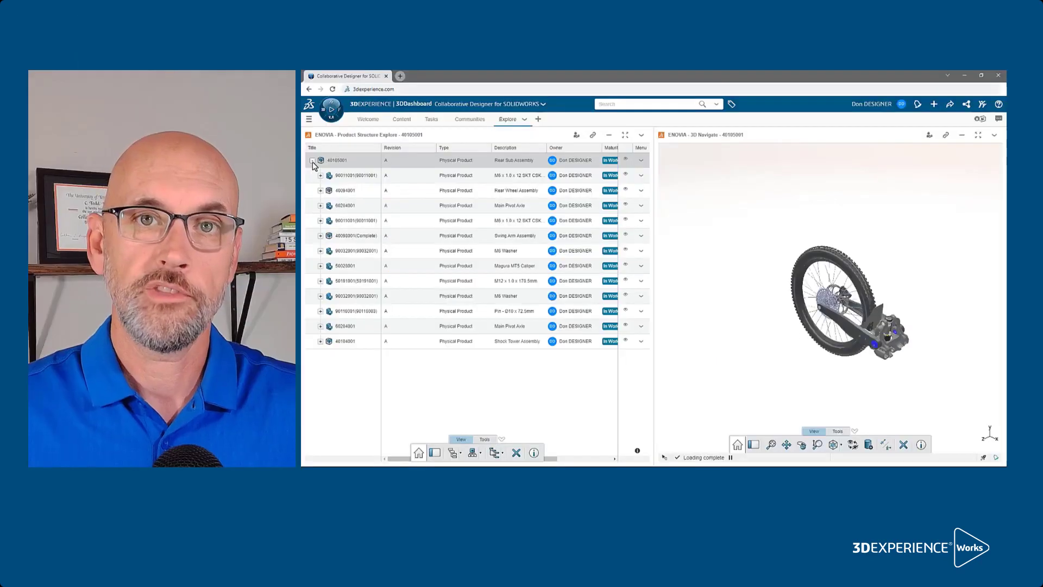
left_click(320, 236)
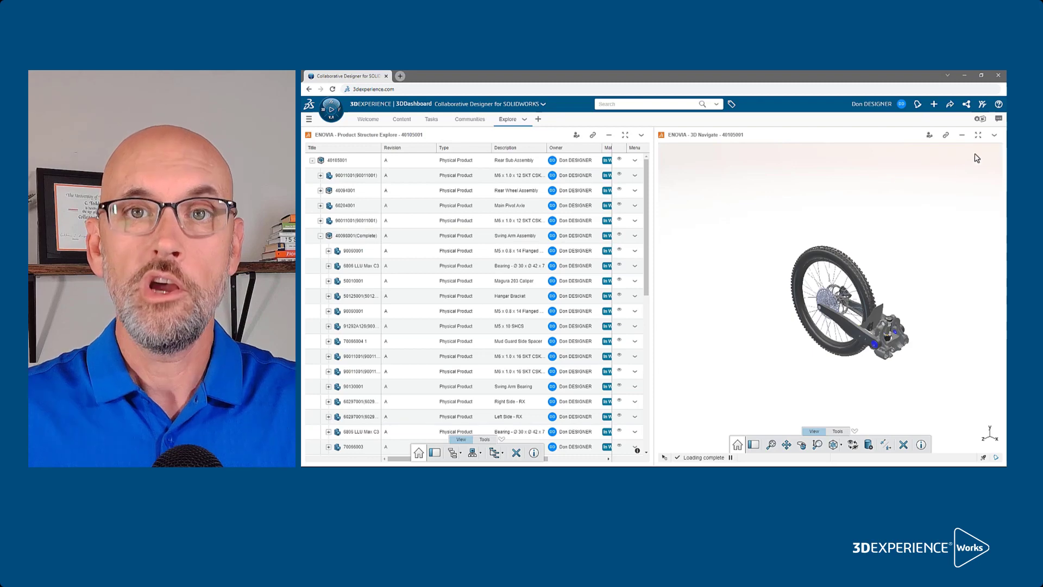
- Set the geometry quality to High in the 3D Navigate preferences and save them
left_click(994, 135)
left_click(975, 165)
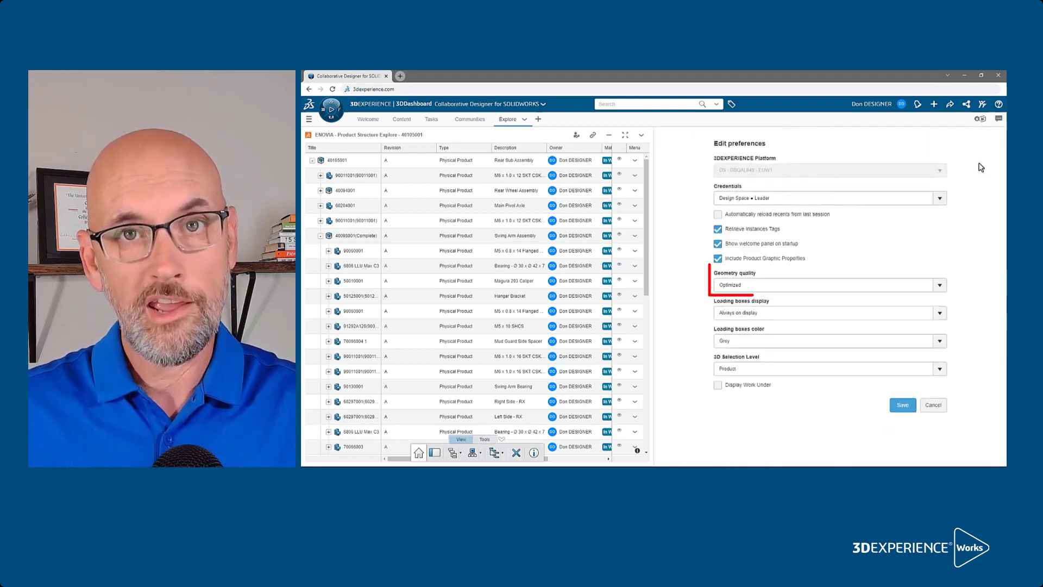
left_click(860, 289)
left_click(838, 317)
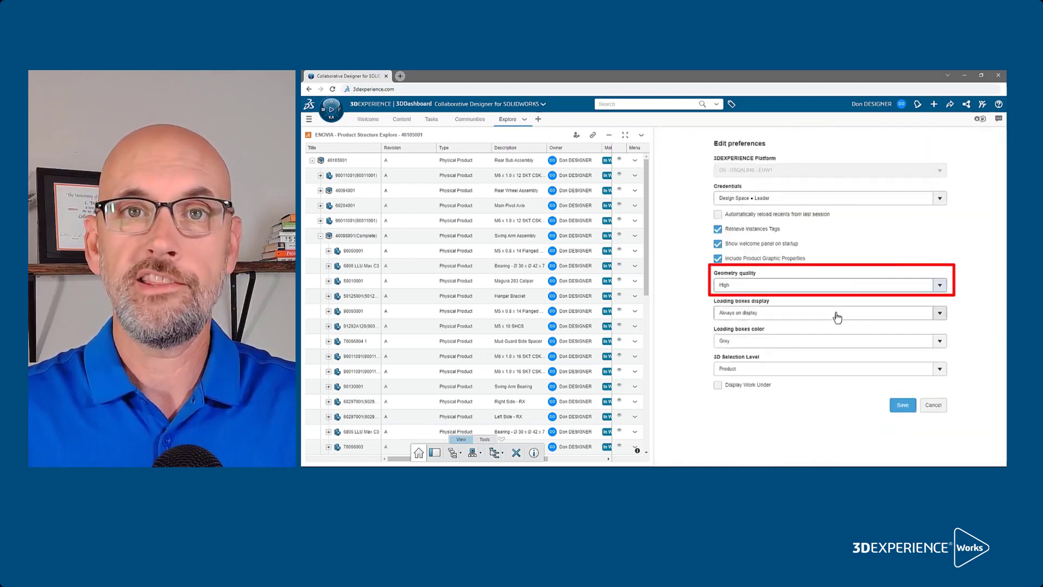
left_click(903, 405)
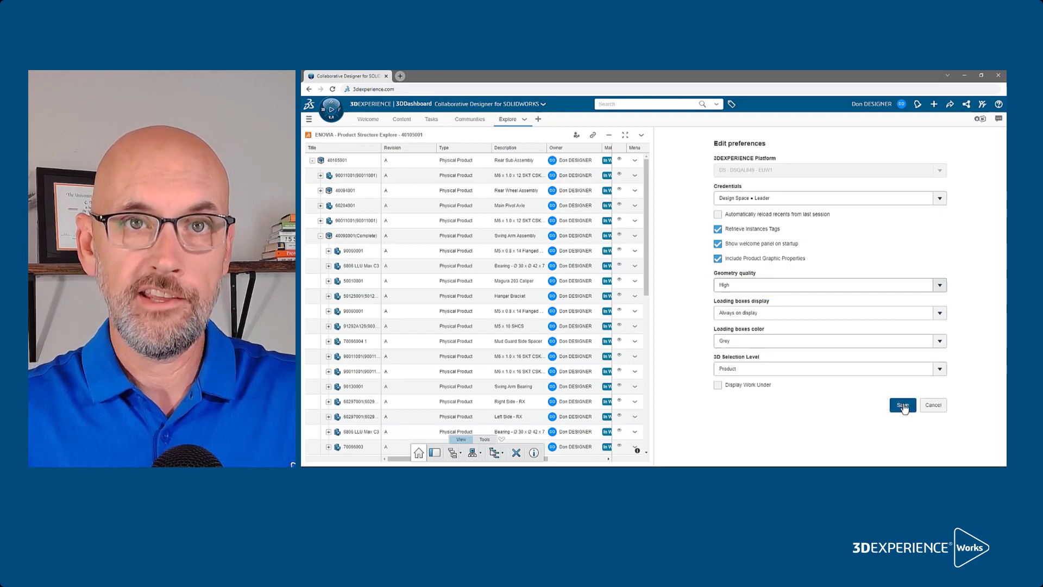
- Set the 3D Navigate scene ambience to Basic in the view modes
left_click(868, 444)
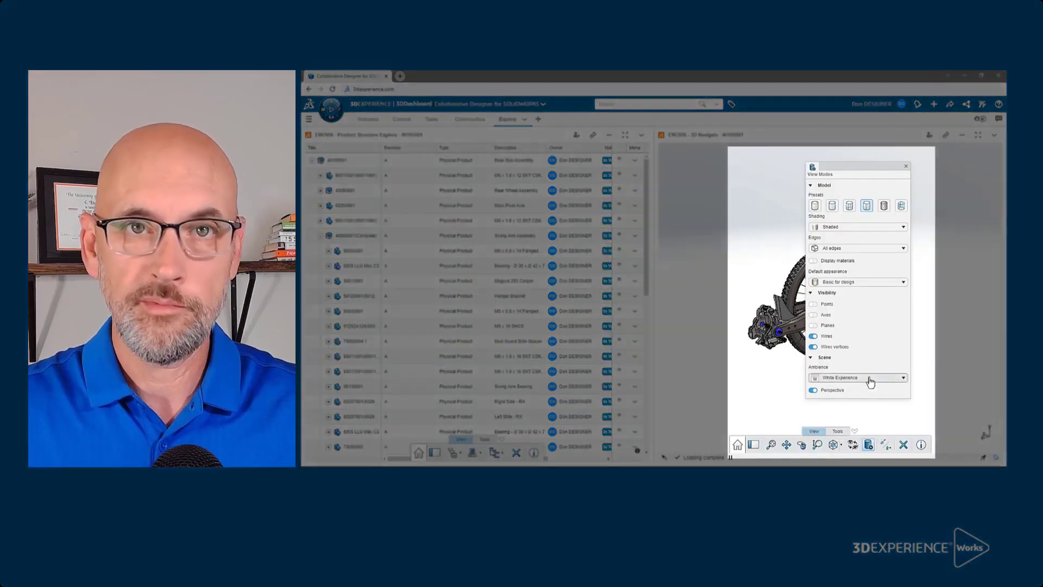
left_click(871, 380)
scroll(872, 370, "down", 3)
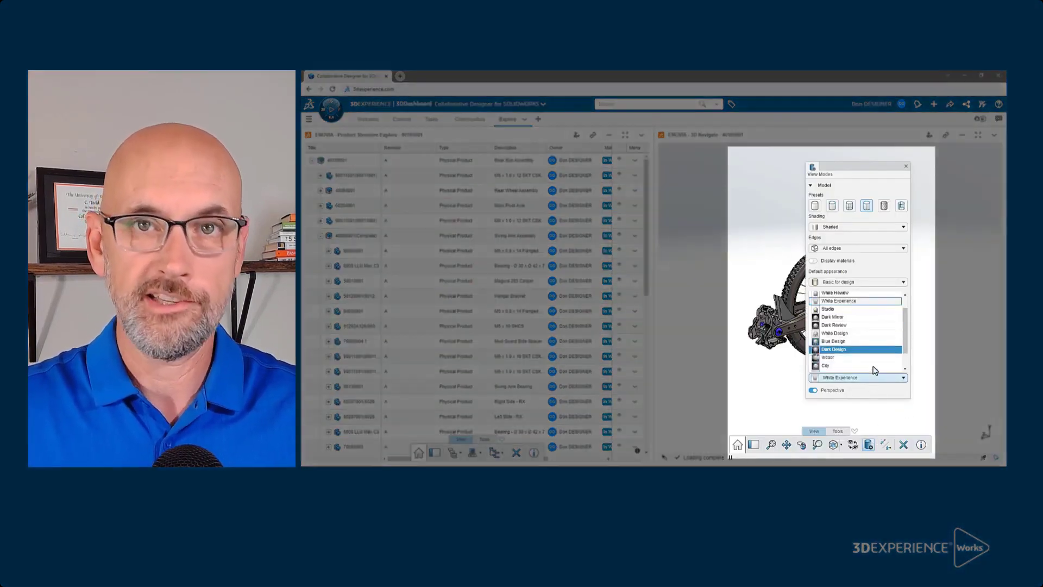
left_click(873, 368)
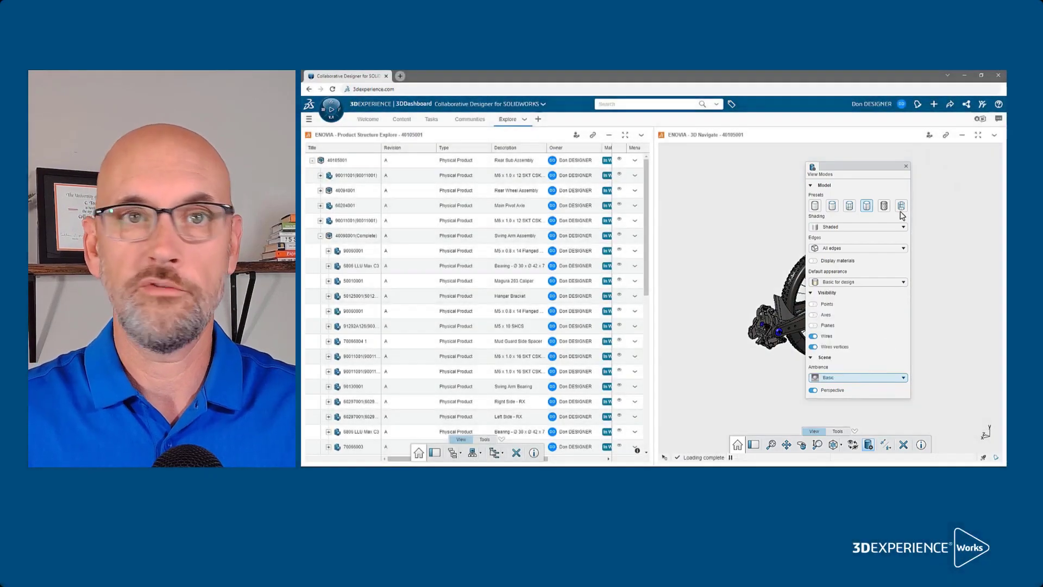
left_click(906, 166)
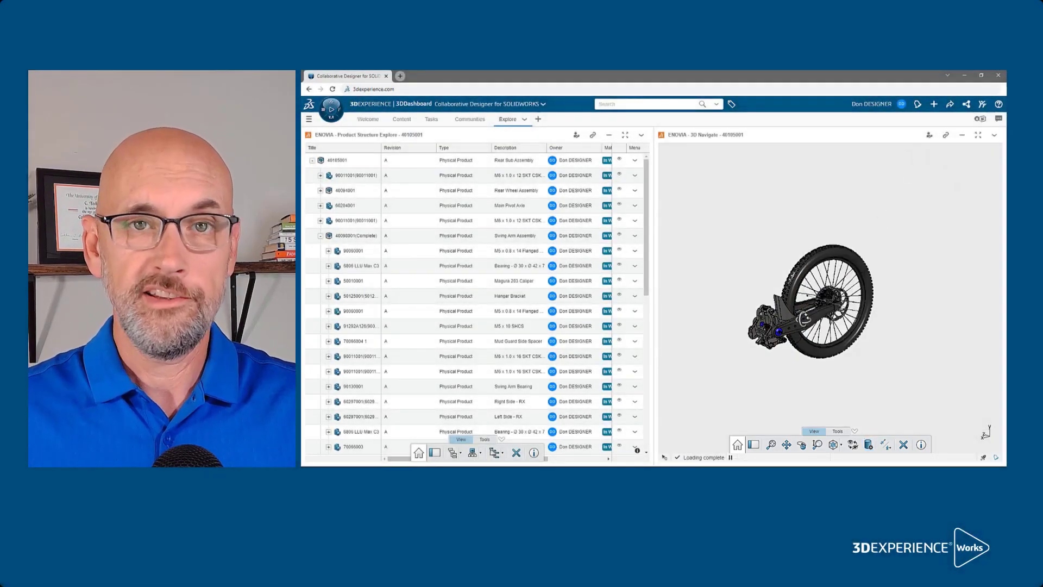
- Examine the swing arm by selecting its assembly, flanged bolt, bearing, right side and left side across the 3D view and structure tree
scroll(797, 330, "up", 5)
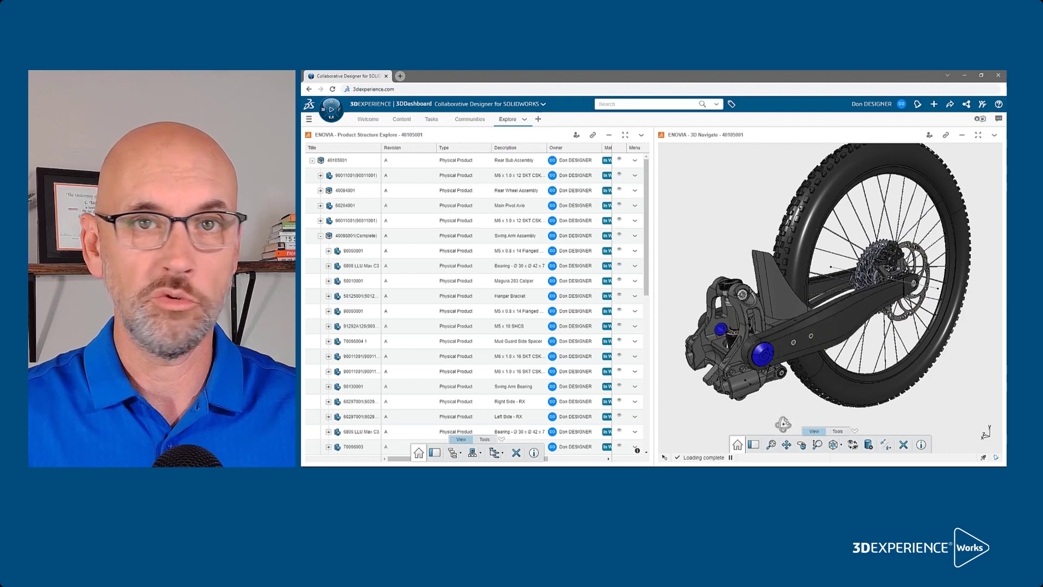
left_click_drag(797, 432, 821, 420)
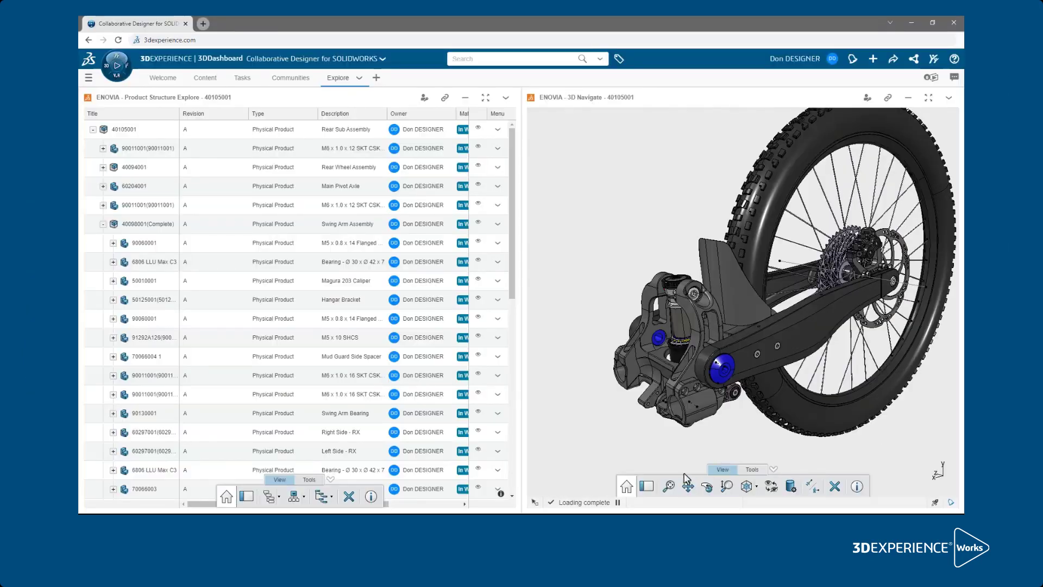
left_click(795, 344)
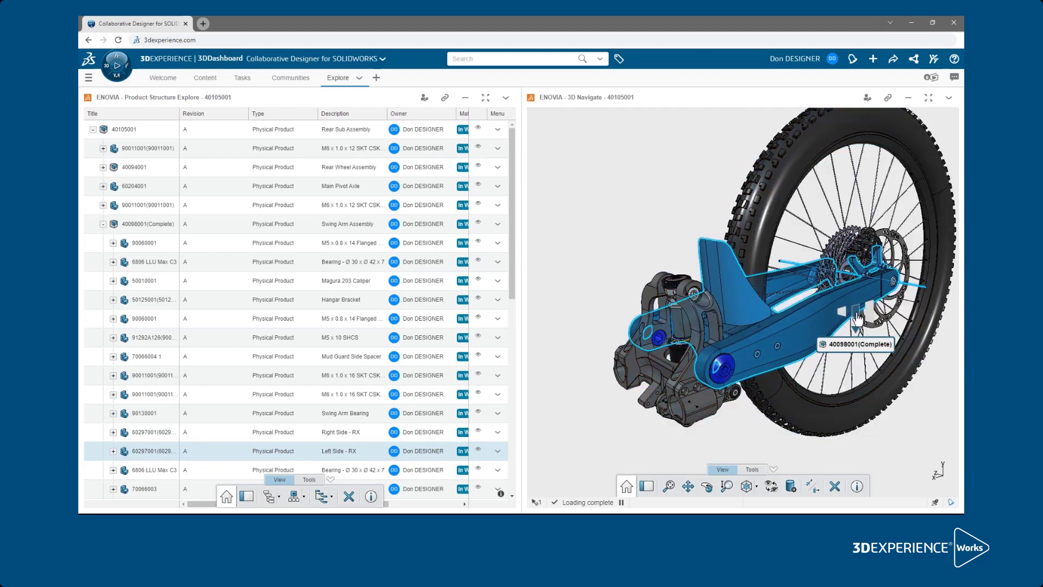
left_click(857, 319)
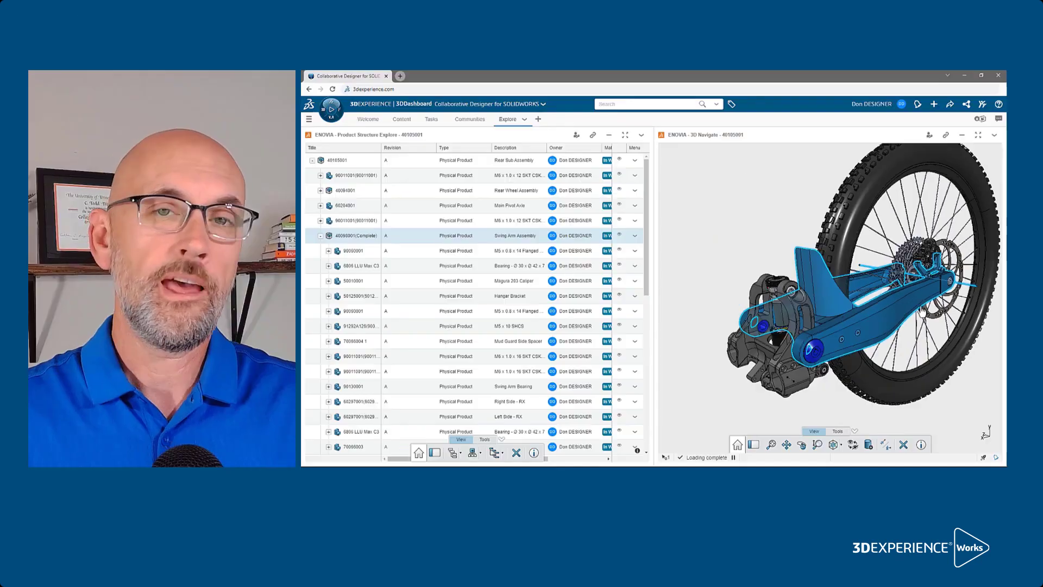
left_click(355, 251)
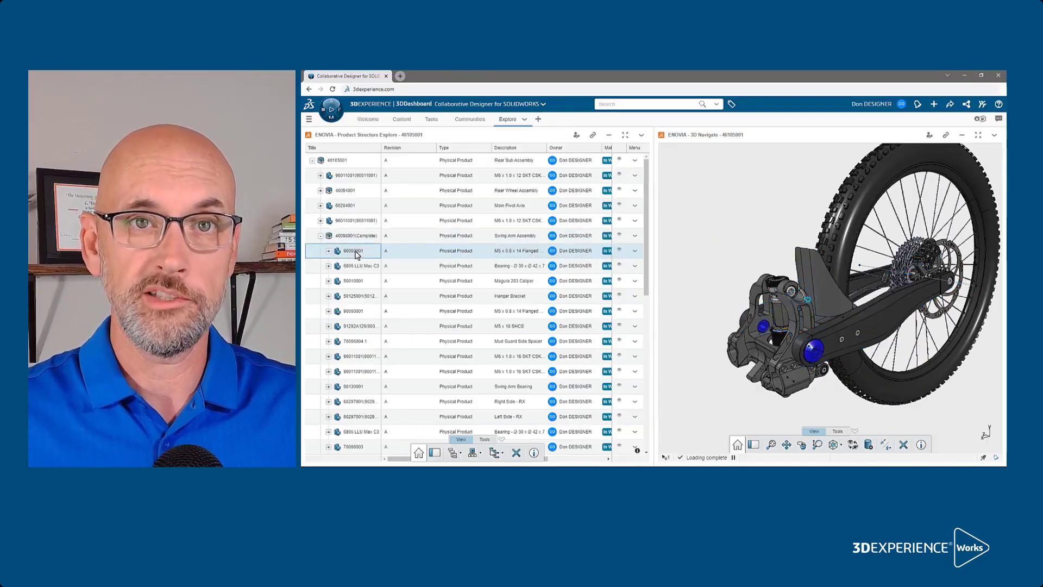
left_click(356, 266)
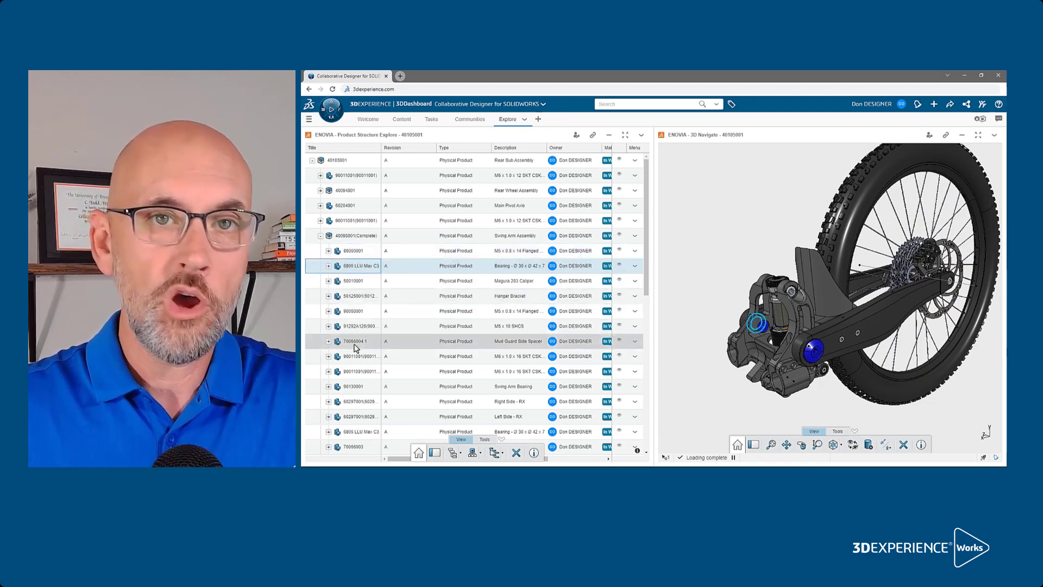
left_click(366, 402)
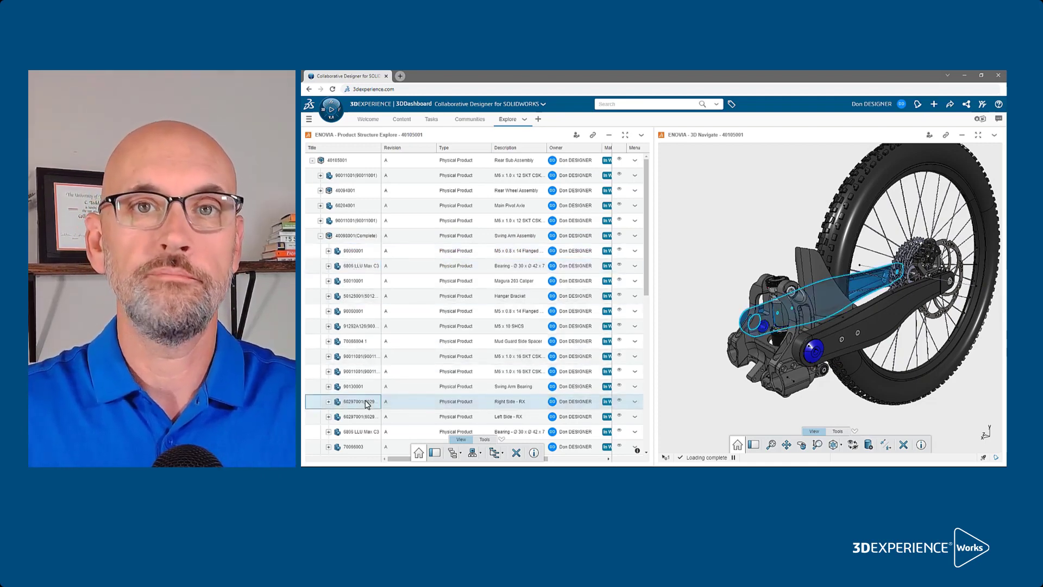
left_click(365, 417)
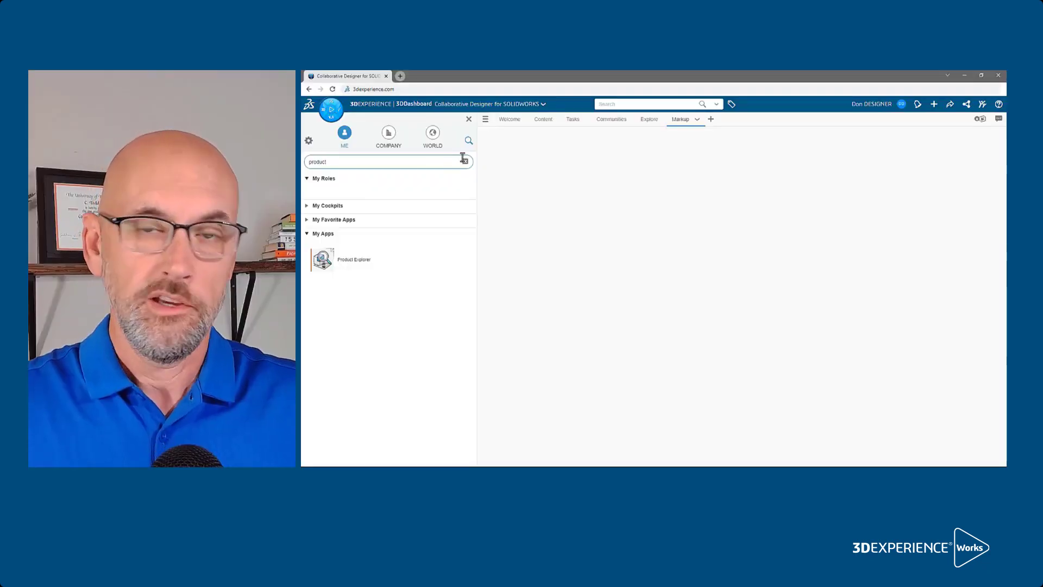
- Clear the app search, add the 3D Markup app to the Markup dashboard tab, make it fill the tab, and close the app list
left_click(464, 161)
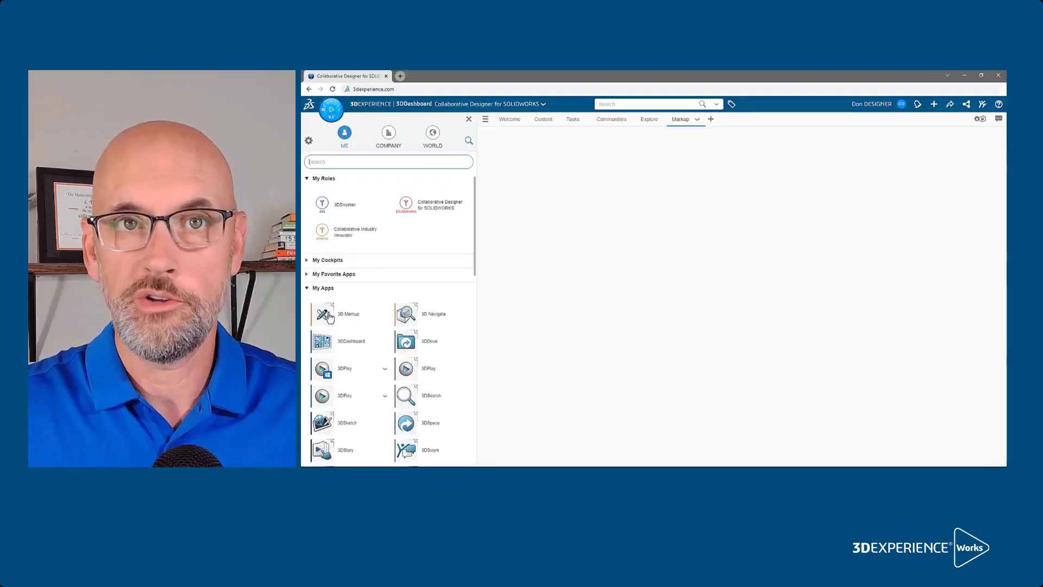
left_click_drag(329, 316, 562, 216)
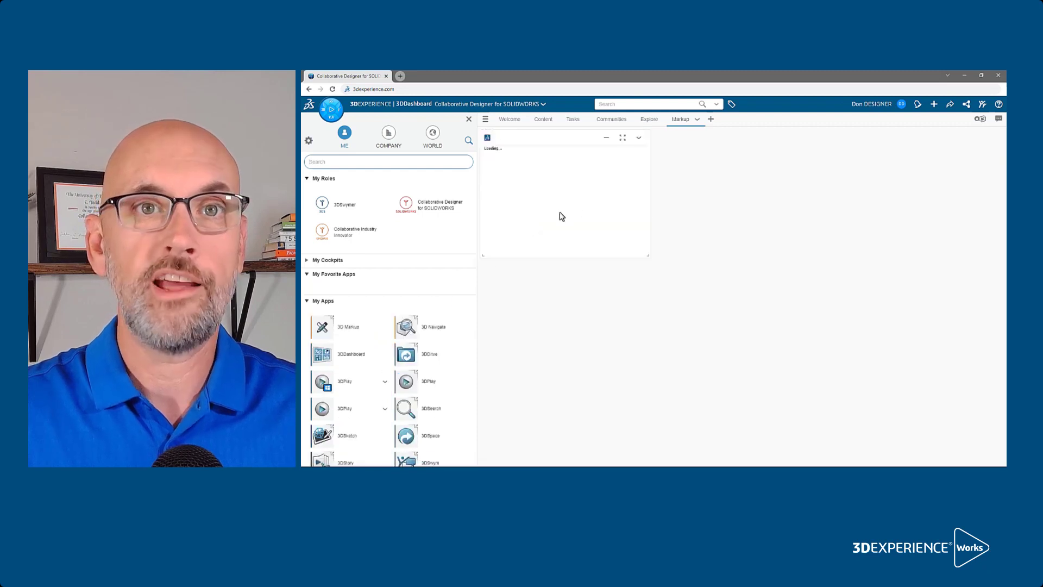
left_click(697, 119)
left_click(718, 219)
left_click(469, 120)
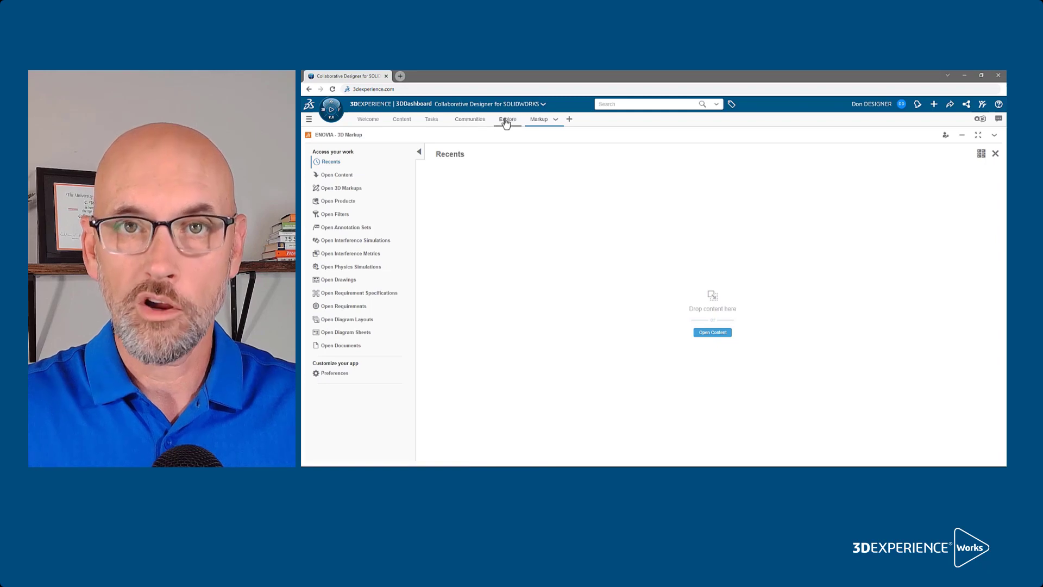
- Load the swing arm part Left Side - RX from the Explore structure tree into the 3D Markup app and show its outer face close up
left_click(506, 120)
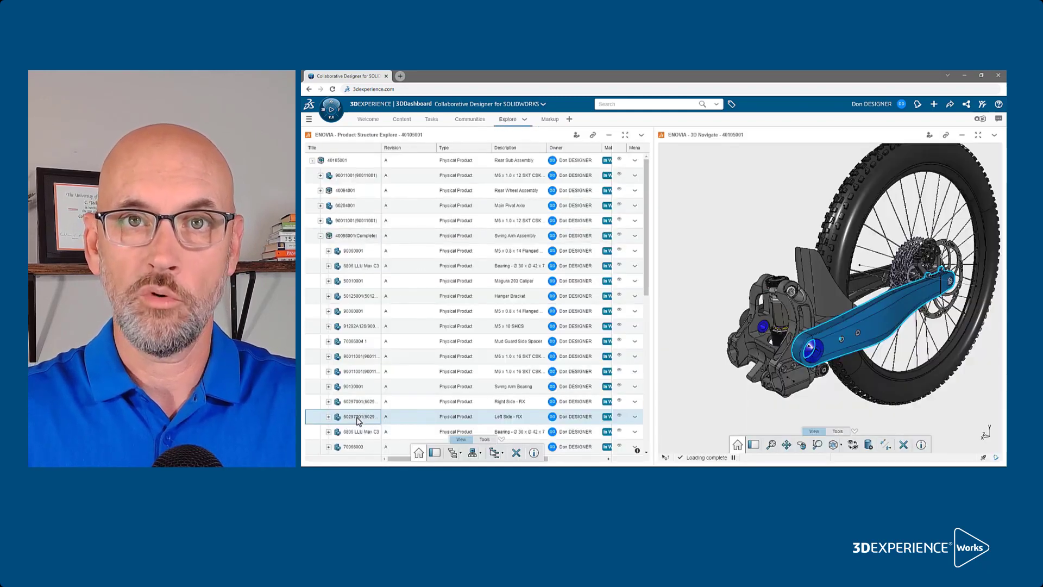
left_click_drag(358, 421, 643, 306)
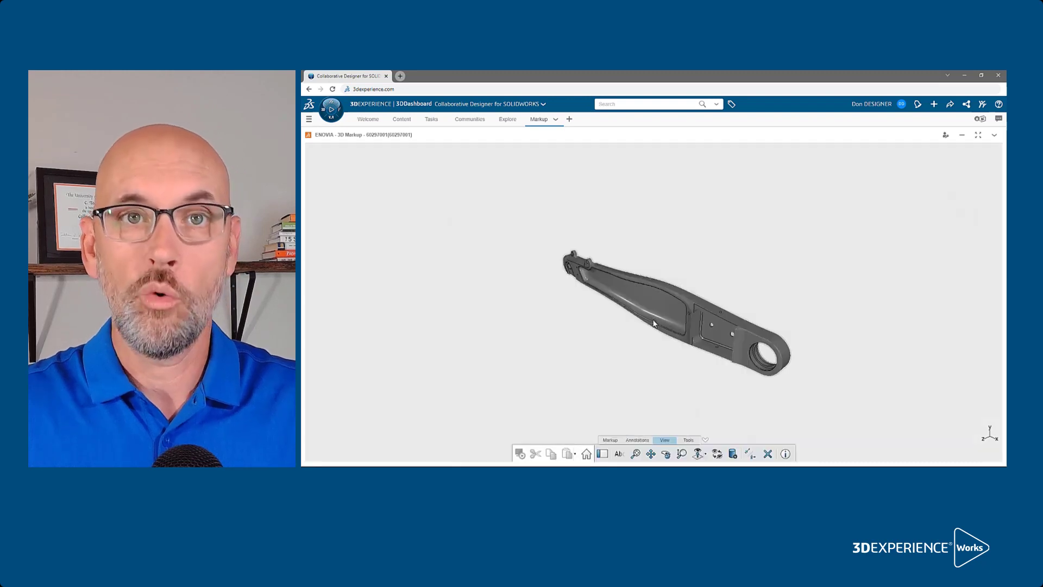
middle_click_drag(658, 327, 565, 334)
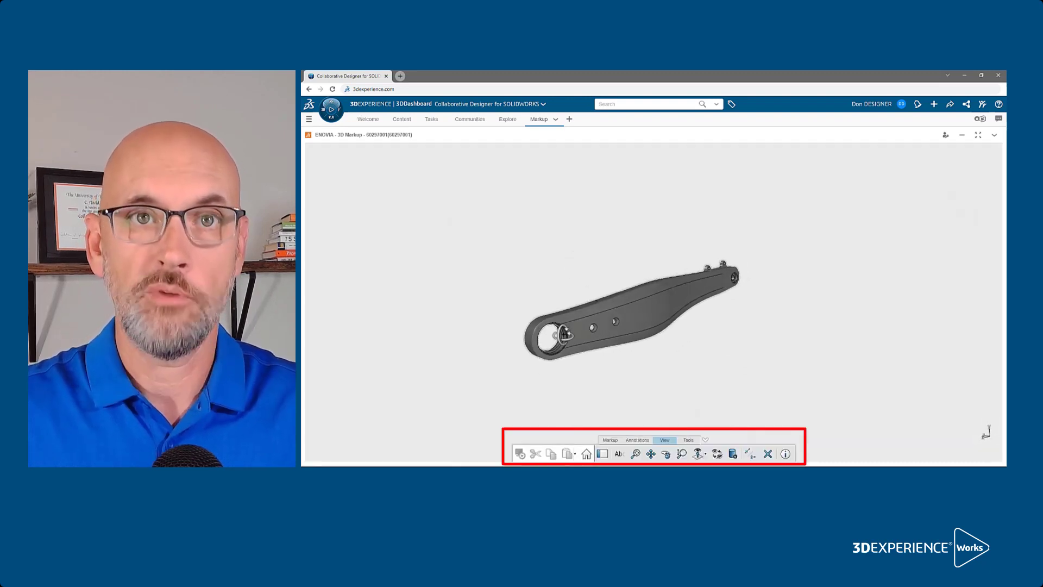
scroll(617, 350, "up", 5)
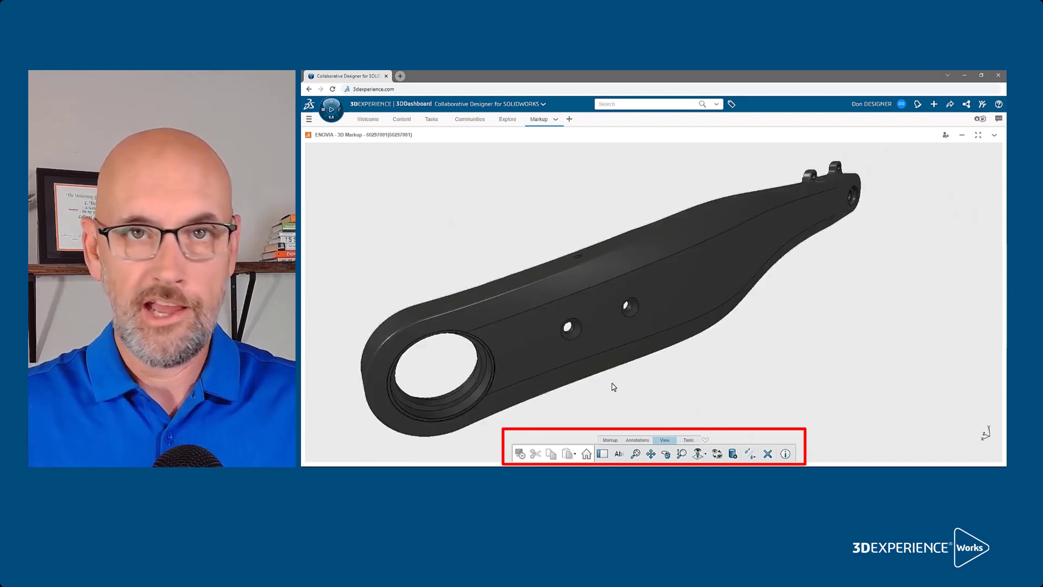
- Create a new markup titled Change Ideas for the loaded swing arm part
left_click(610, 441)
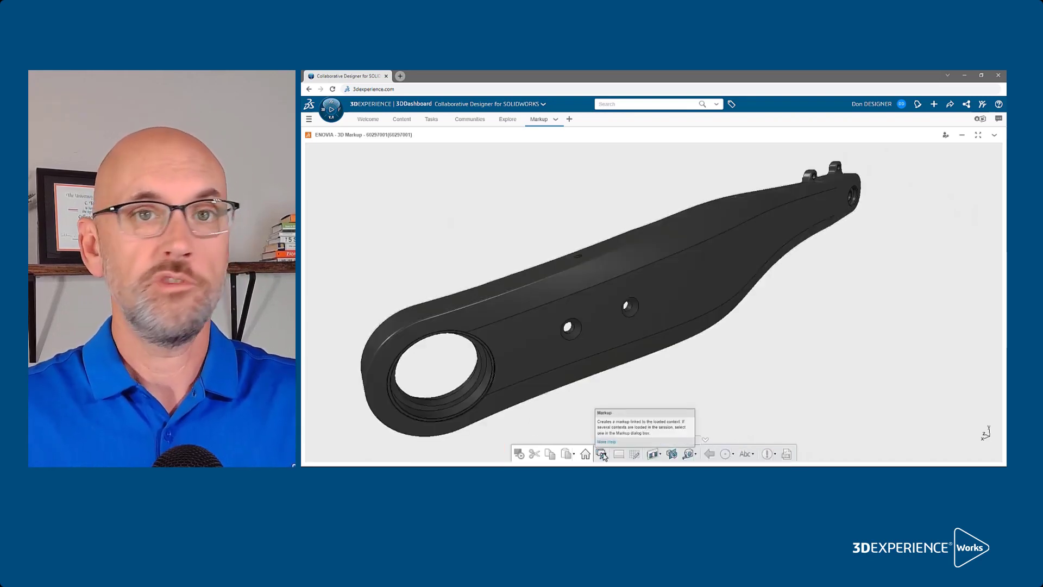
left_click(601, 454)
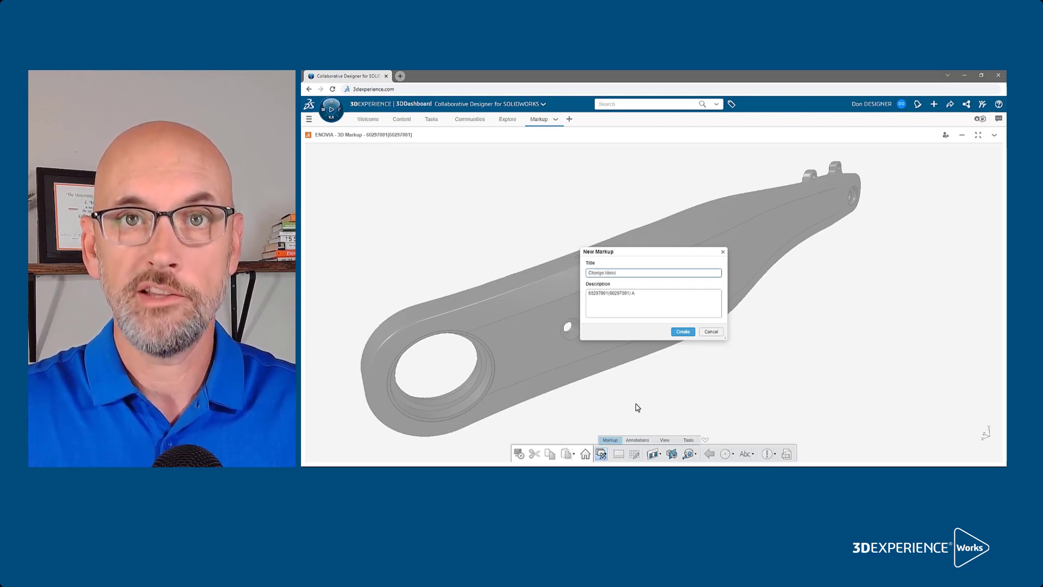
left_click(683, 331)
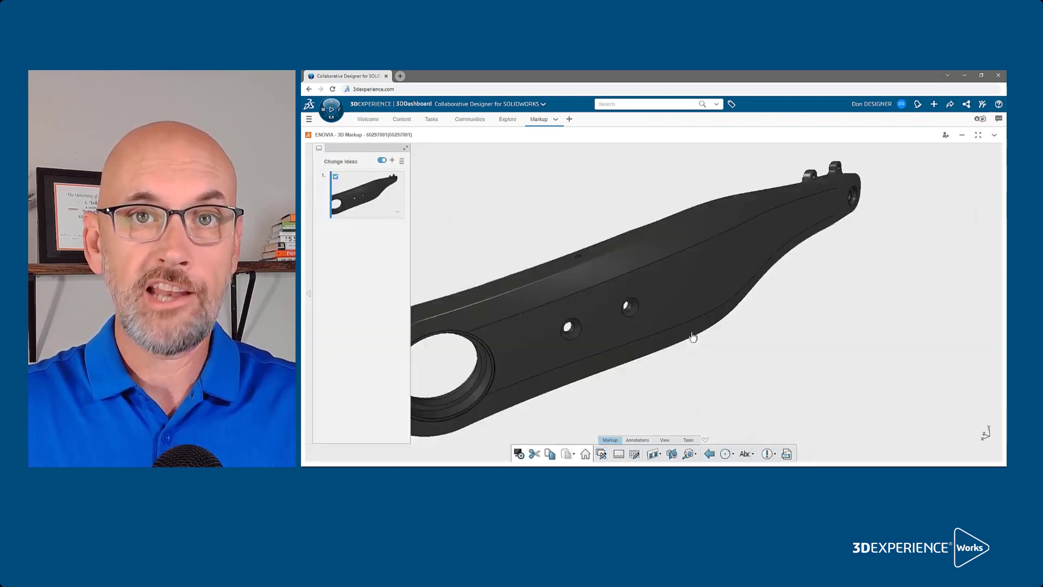
- Add the text annotation "Look into moving the holes to the top of the part" to the right-hand side hole, placed below the part in enlarged Note style
left_click(745, 453)
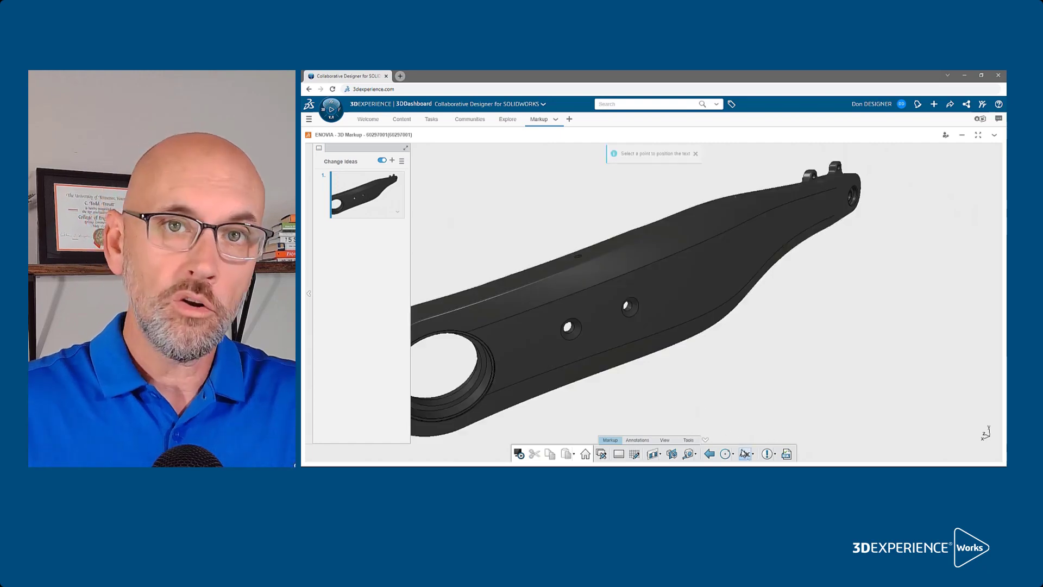
left_click(635, 311)
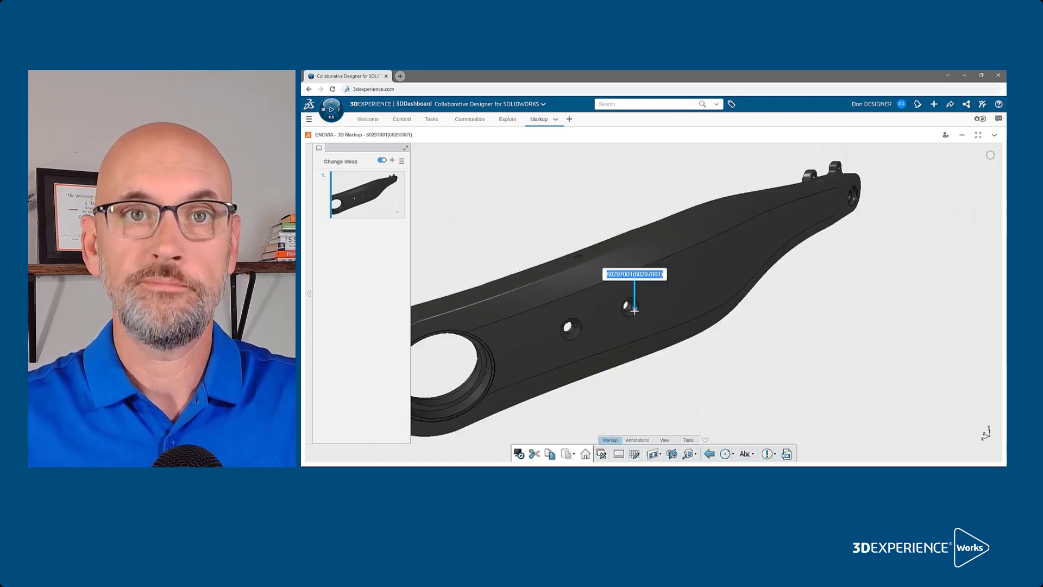
type("Look into moving the holes to the top of the part")
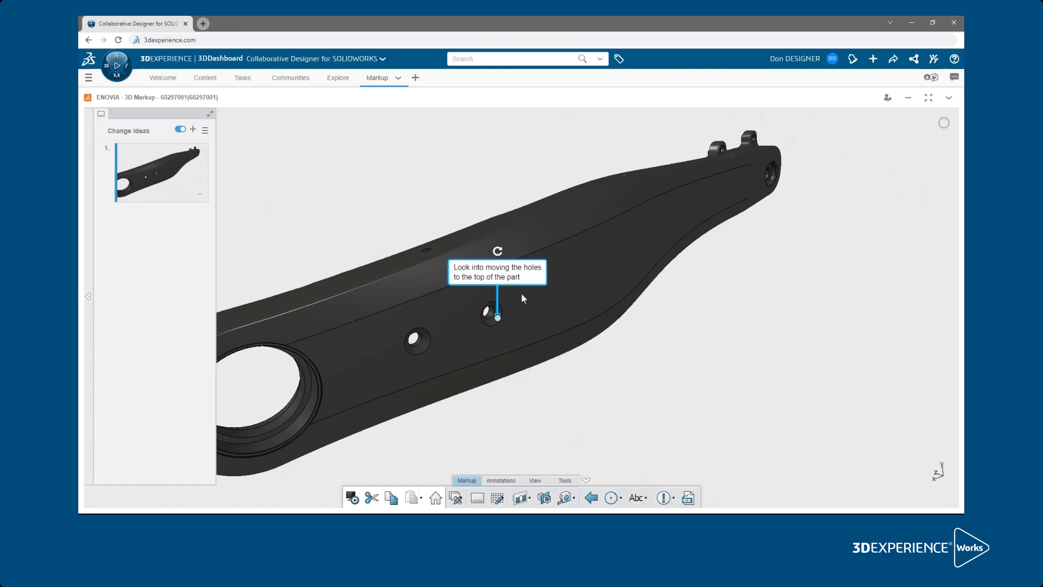
left_click_drag(544, 286, 648, 408)
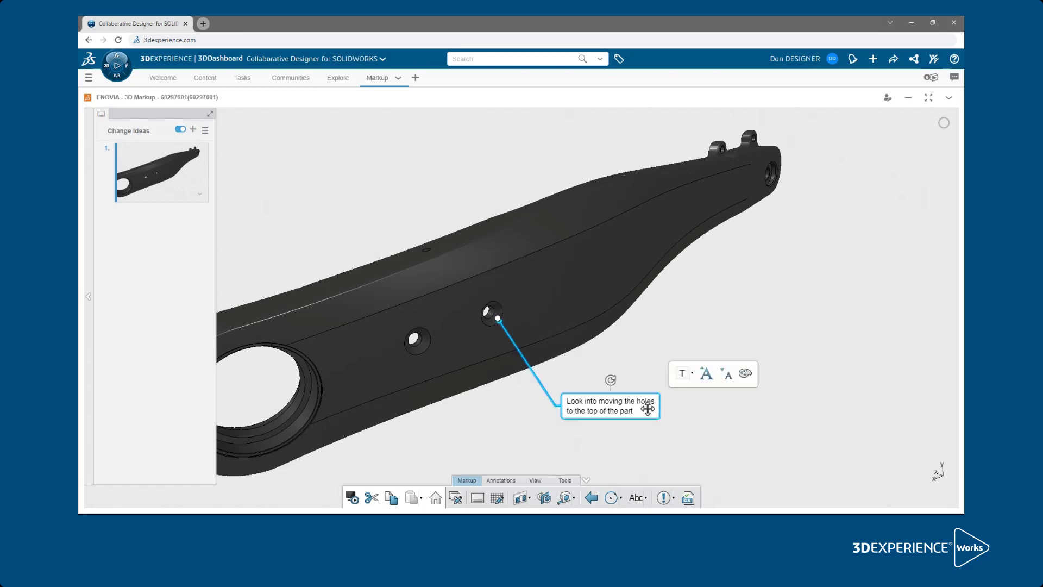
left_click(705, 375)
left_click(705, 310)
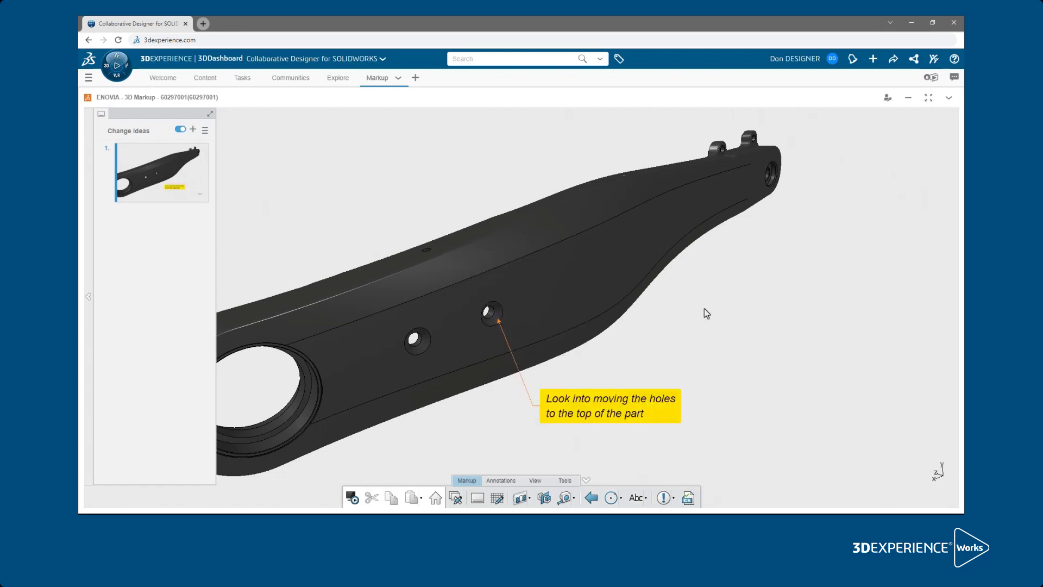
- Add a second markup slide and circle the area around the small hole on the arm's top face with a red freehand line
left_click(193, 130)
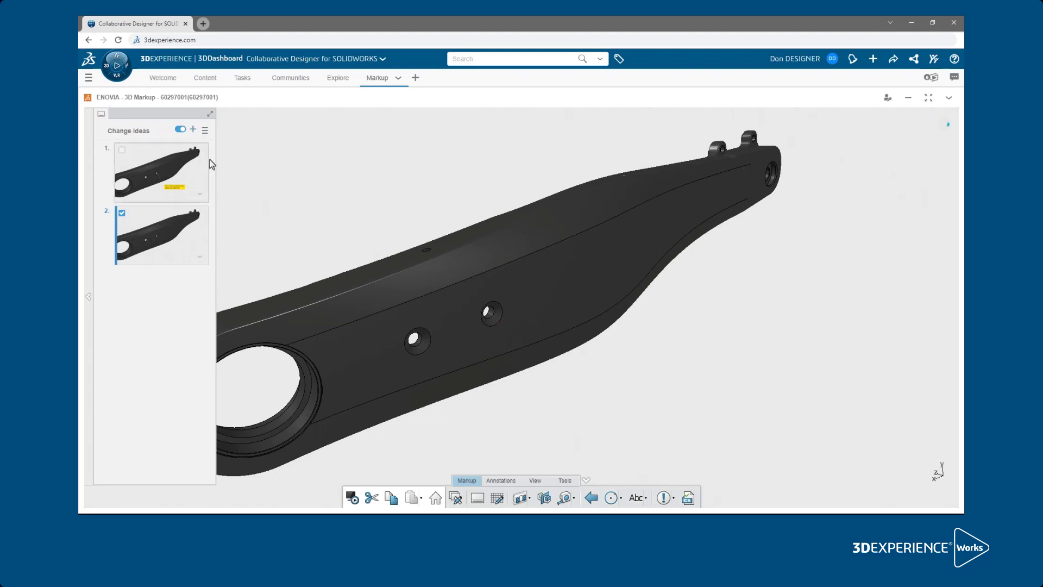
middle_click_drag(301, 279, 392, 392)
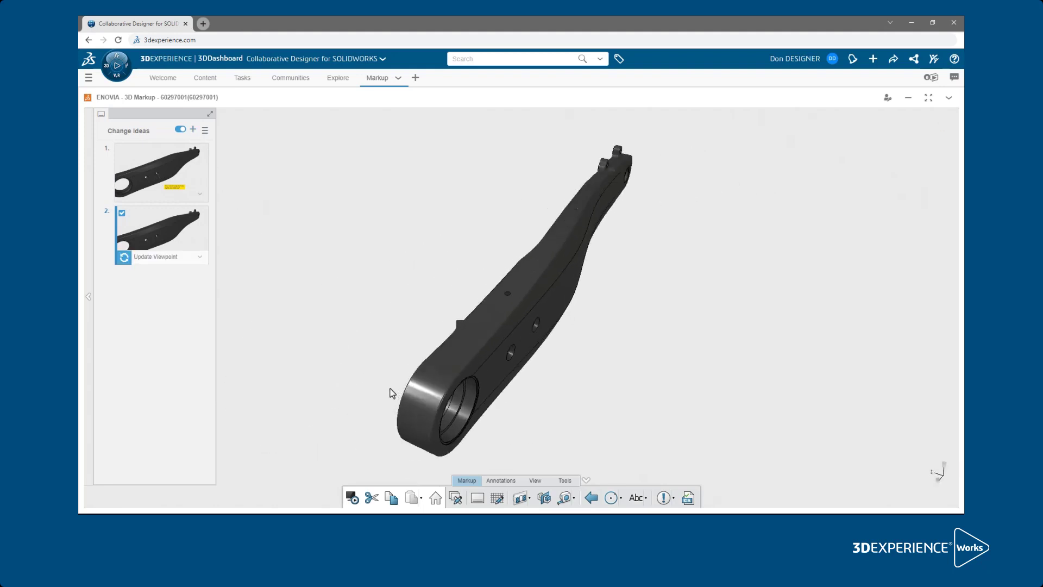
left_click(622, 497)
left_click(611, 458)
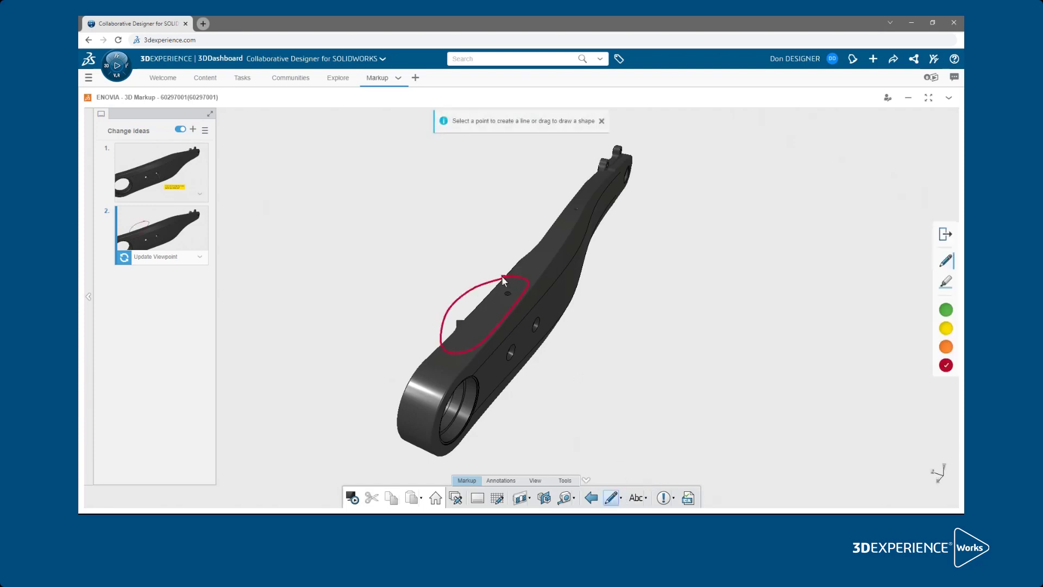
- Label the circled area "Holes in this area" in Warning style, move the label clear of the part, and update the second slide's viewpoint
left_click(635, 497)
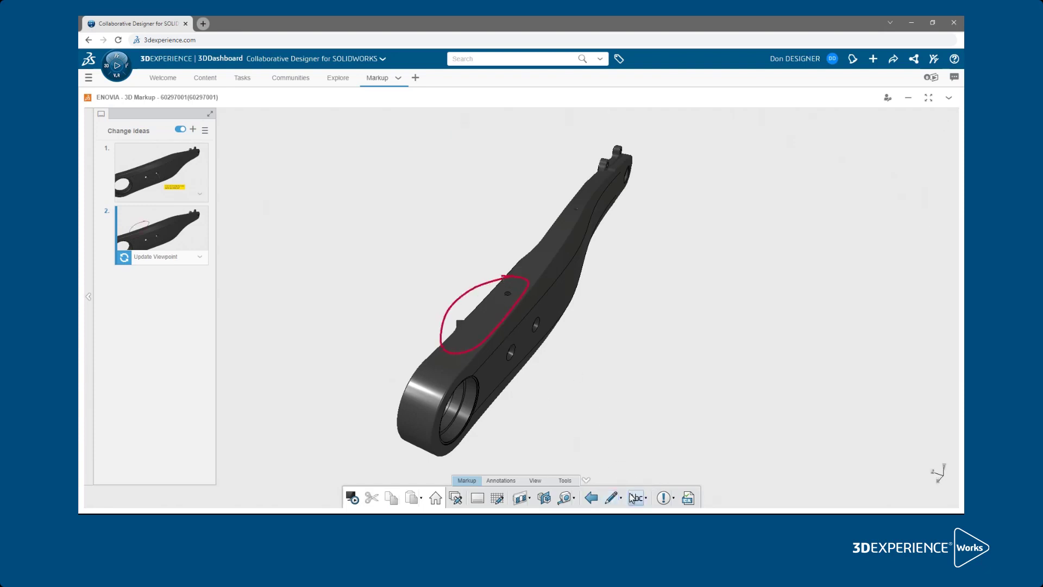
left_click(495, 313)
type("Holes in this area")
left_click(539, 277)
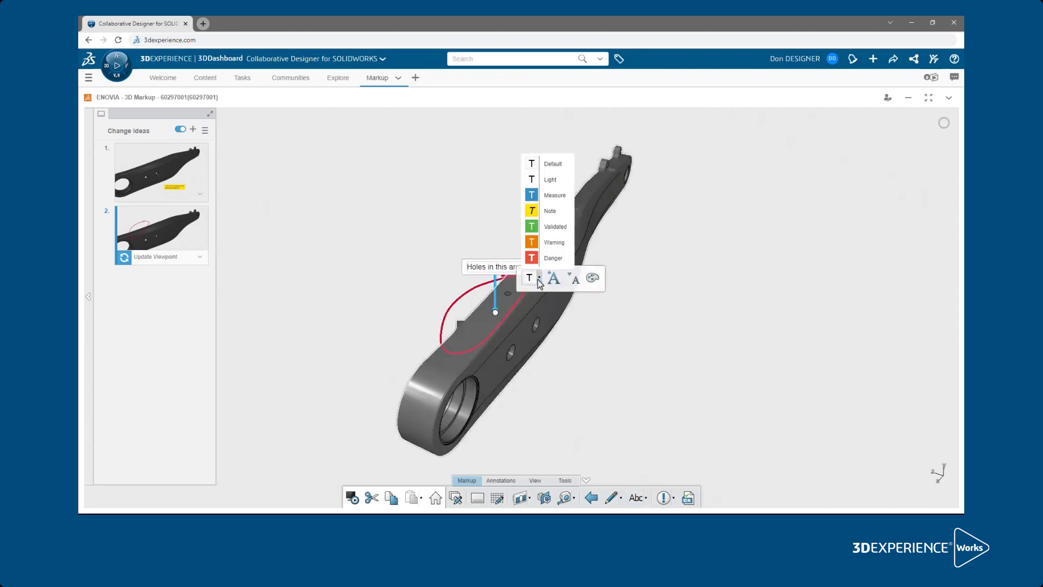
left_click(553, 243)
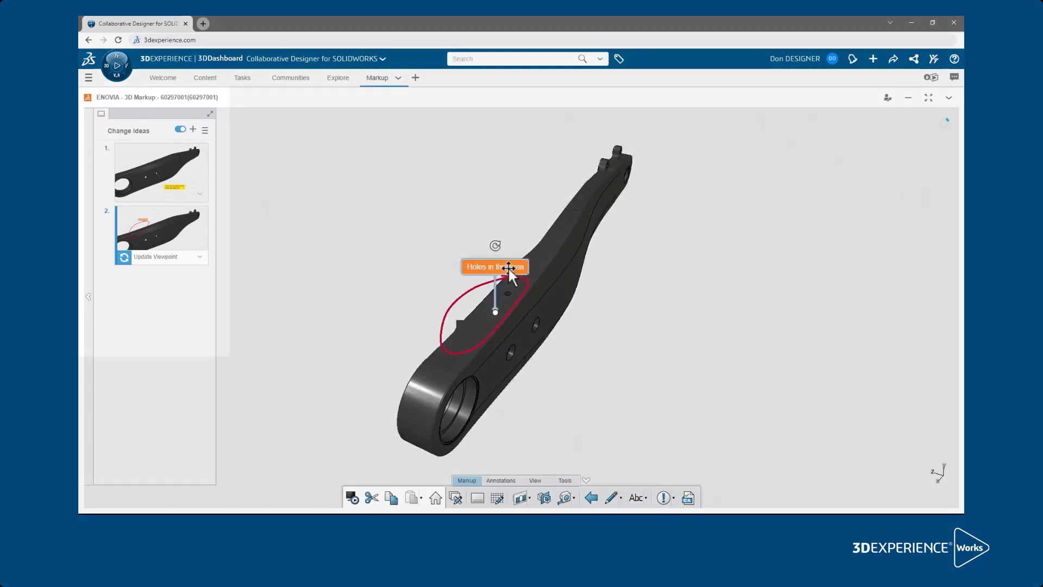
left_click_drag(499, 264, 466, 250)
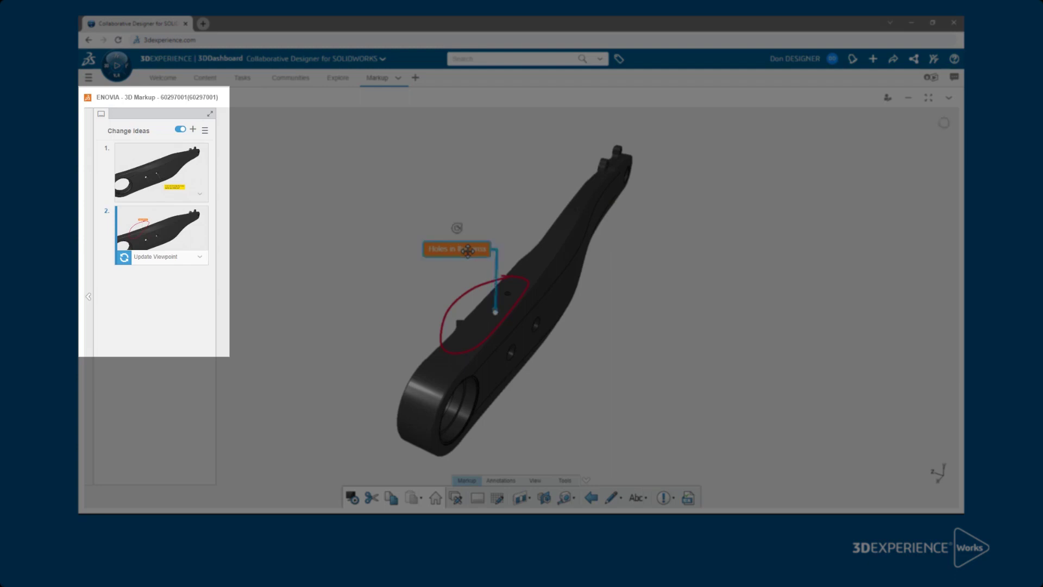
left_click(157, 258)
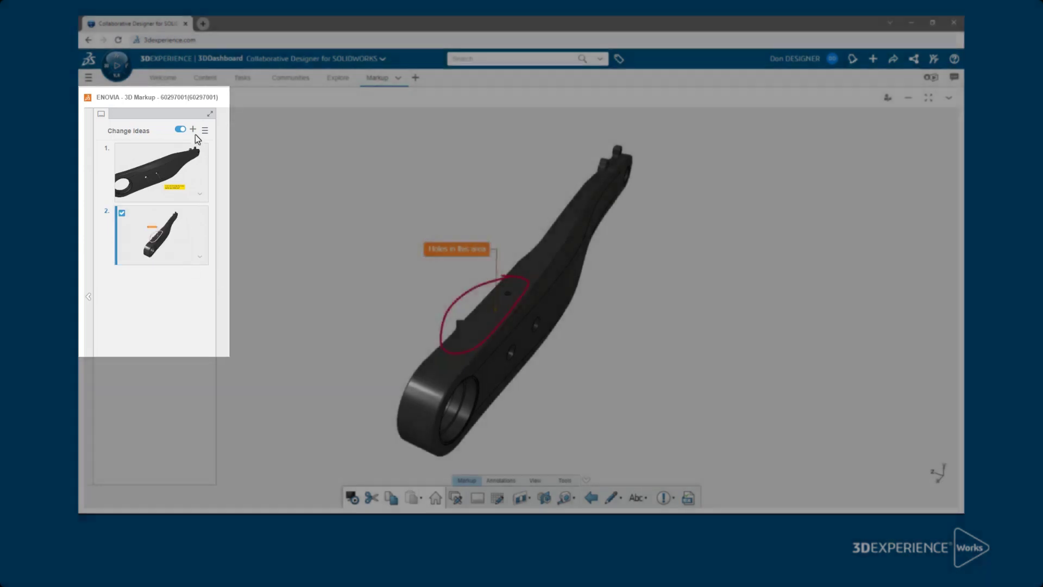
- Add a third markup slide and measure the large bore's diameter from the part's inner side, with an enlarged label in Validated style
left_click(193, 128)
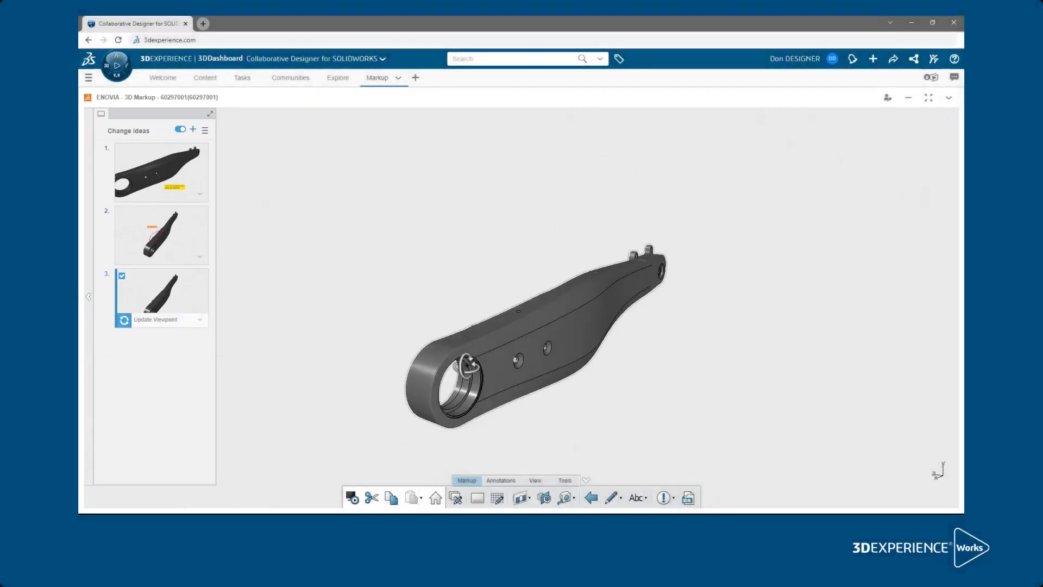
middle_click_drag(467, 366, 607, 354)
scroll(440, 431, "up", 6)
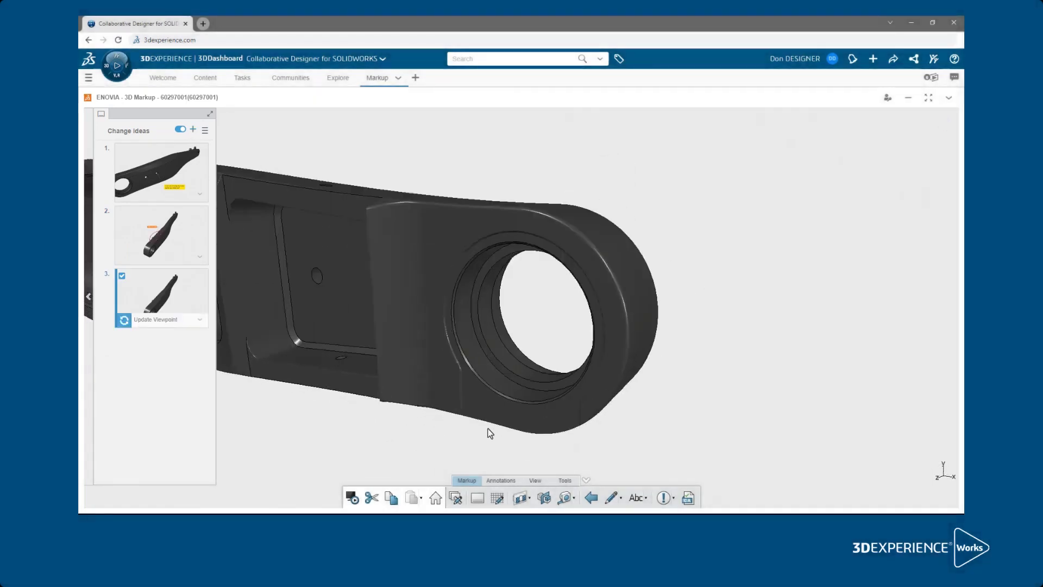
middle_click_drag(600, 445, 589, 458)
left_click(567, 498)
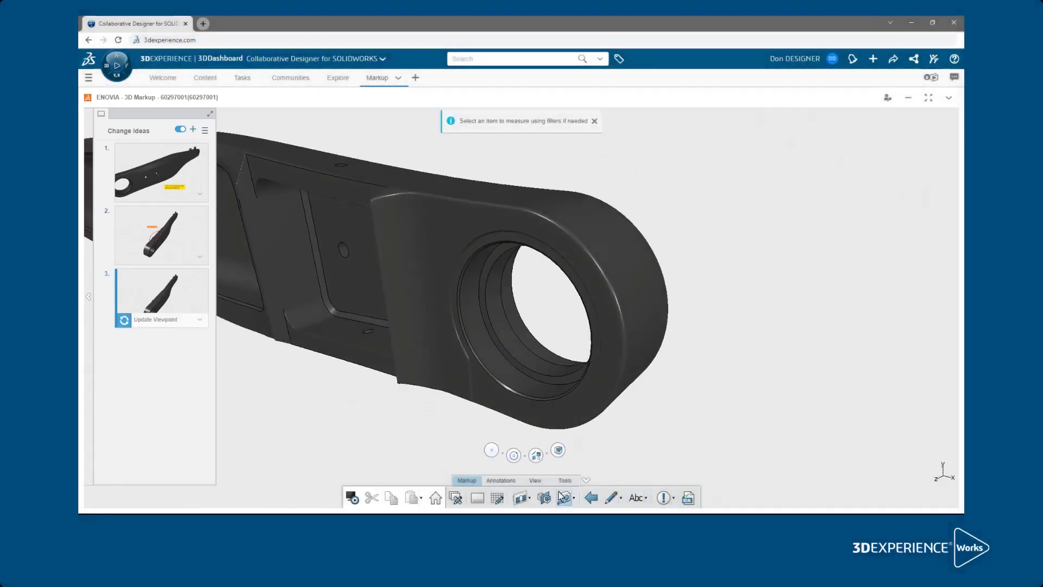
left_click(497, 347)
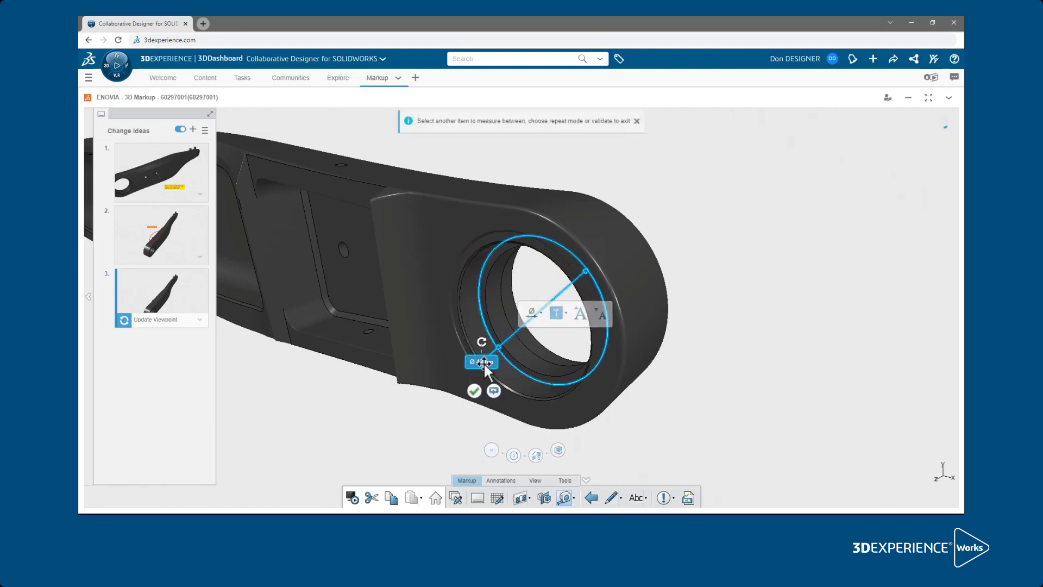
left_click(565, 315)
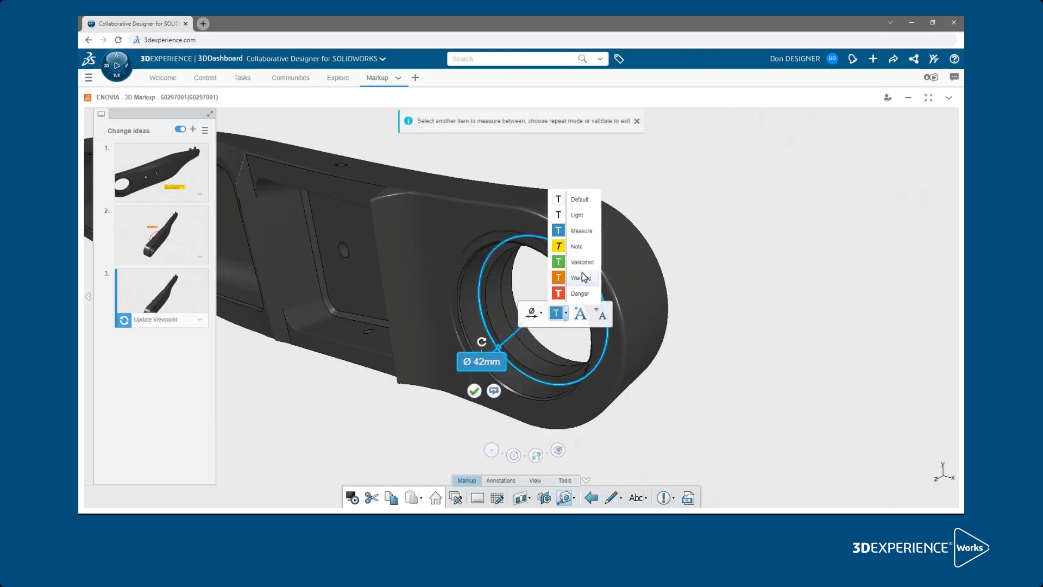
left_click(569, 288)
- Add the text annotation "Use common bushing sizes throughout" to the large bore, place it below the part, and enlarge its text
left_click(635, 499)
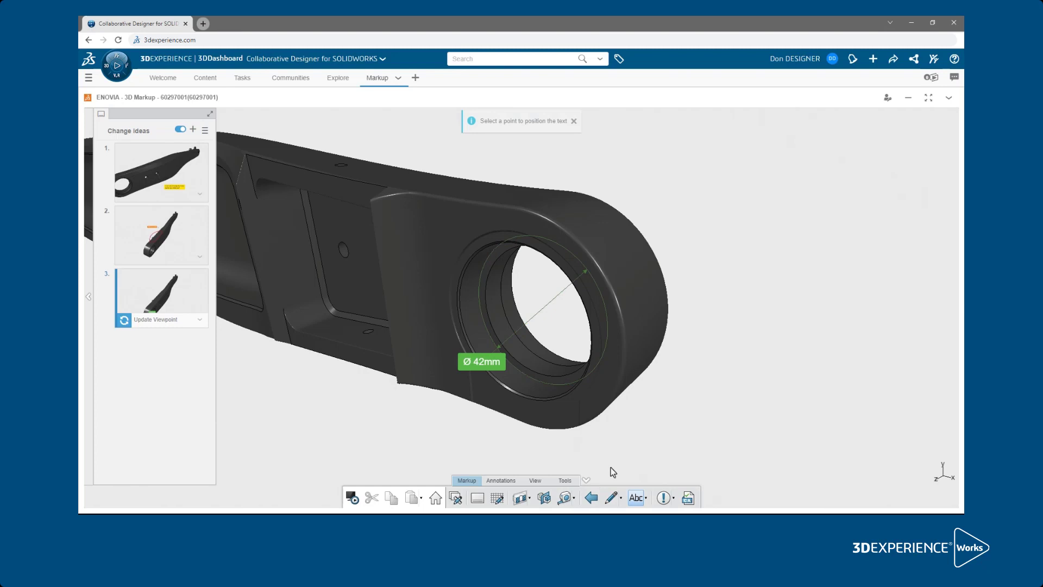
left_click(531, 389)
type("Use co")
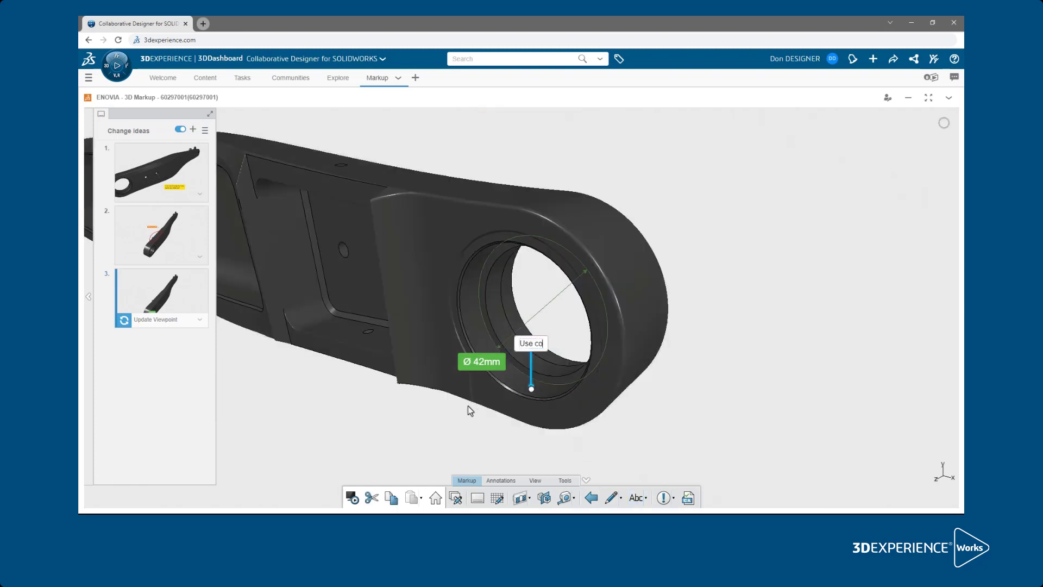
type("mmon bushing sizes throughout")
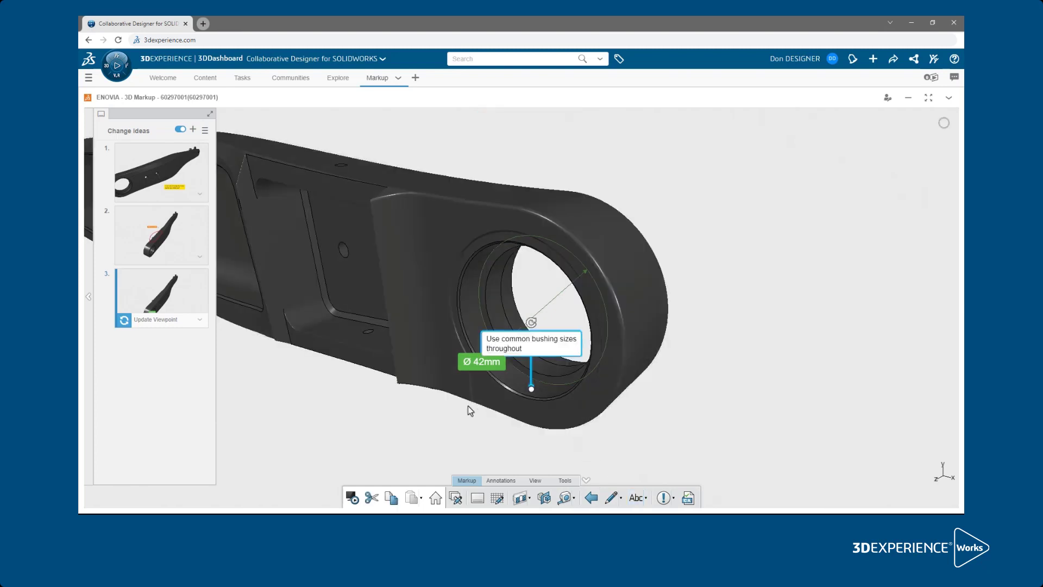
left_click_drag(531, 341, 428, 437)
left_click(486, 407)
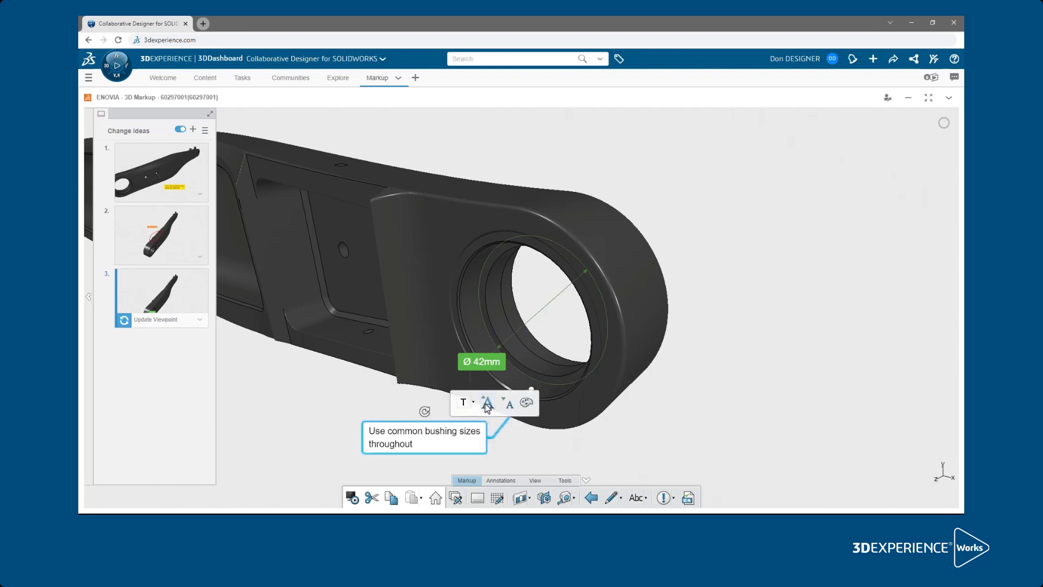
left_click(487, 406)
left_click(523, 438)
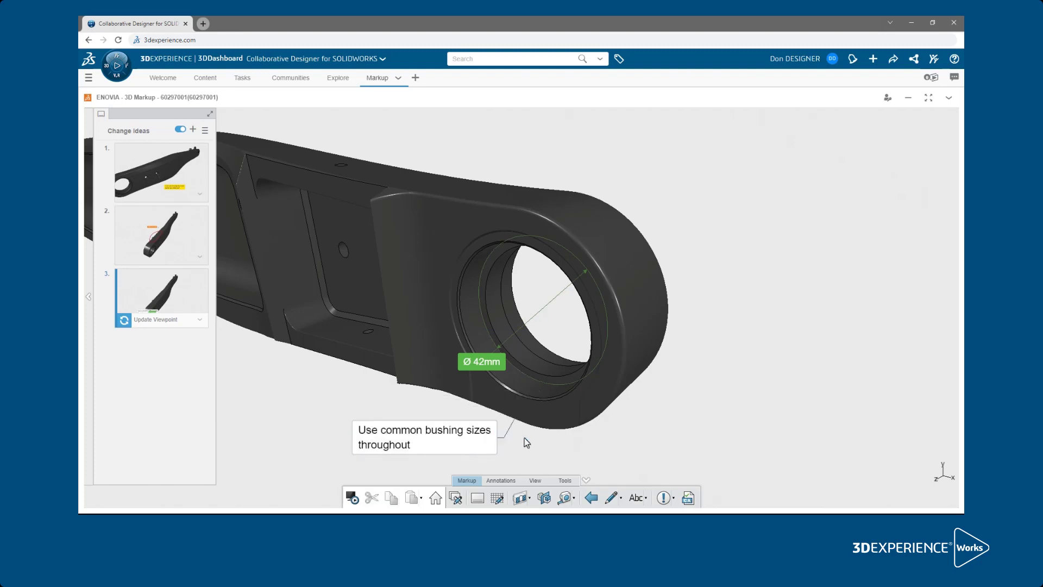
- Update the third slide's viewpoint and copy the link to the Change Ideas markup
left_click(165, 325)
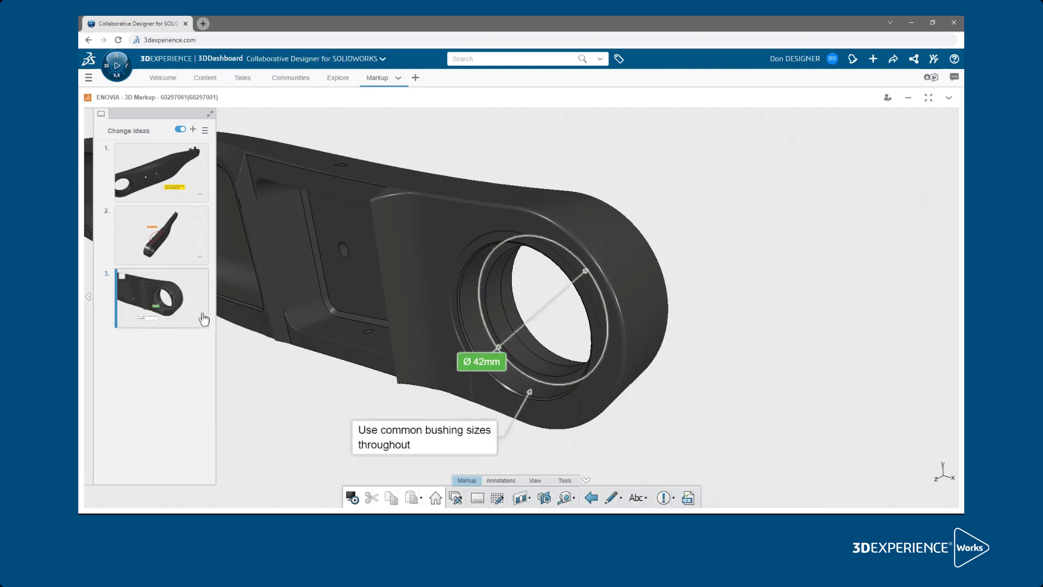
left_click(205, 130)
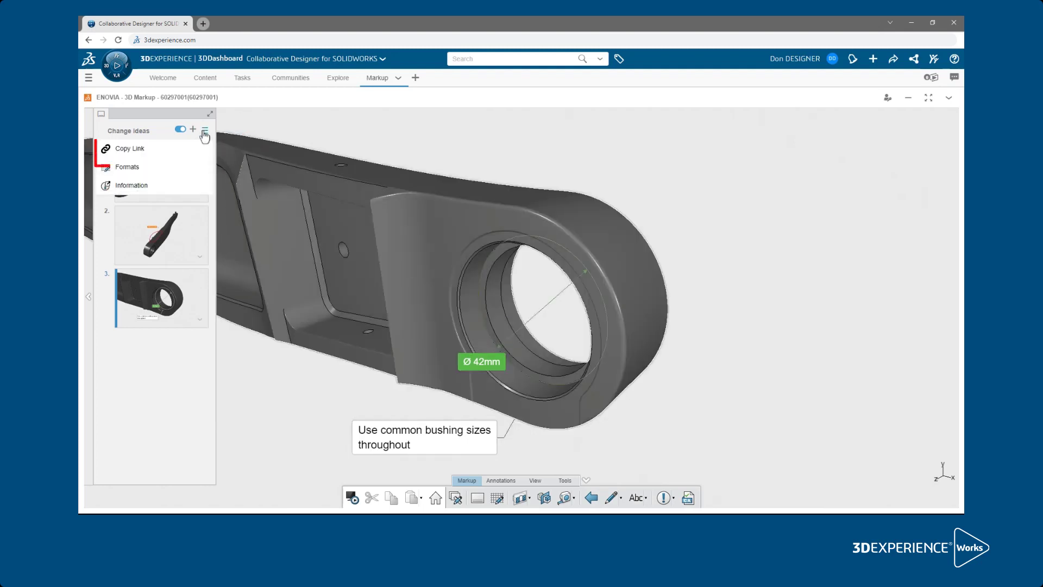
left_click(149, 155)
- Start a new 3DSwym conversation with the colleague who should review the markup
left_click(300, 81)
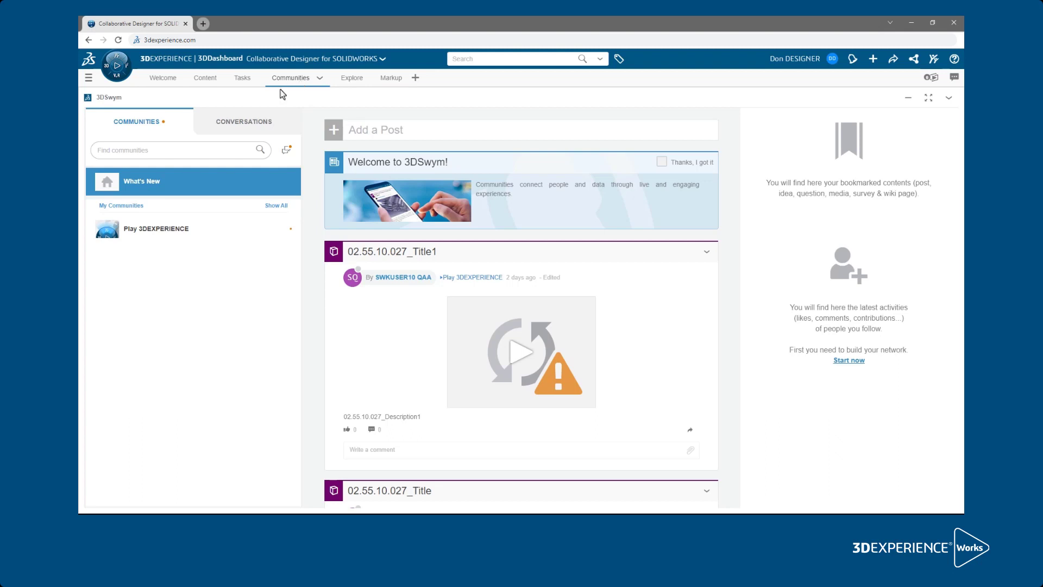
left_click(245, 124)
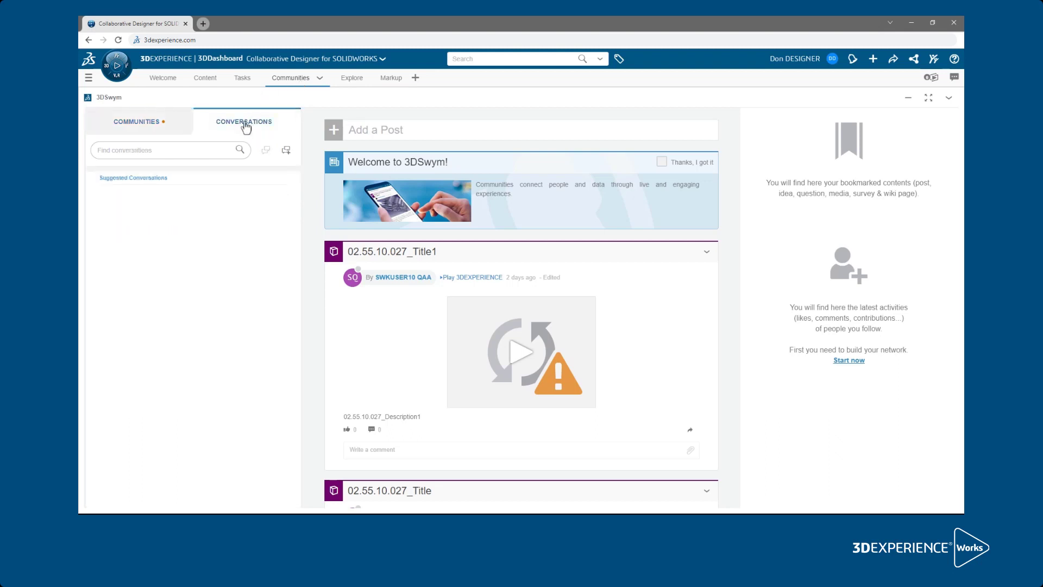
left_click(284, 152)
type("Todd Trou")
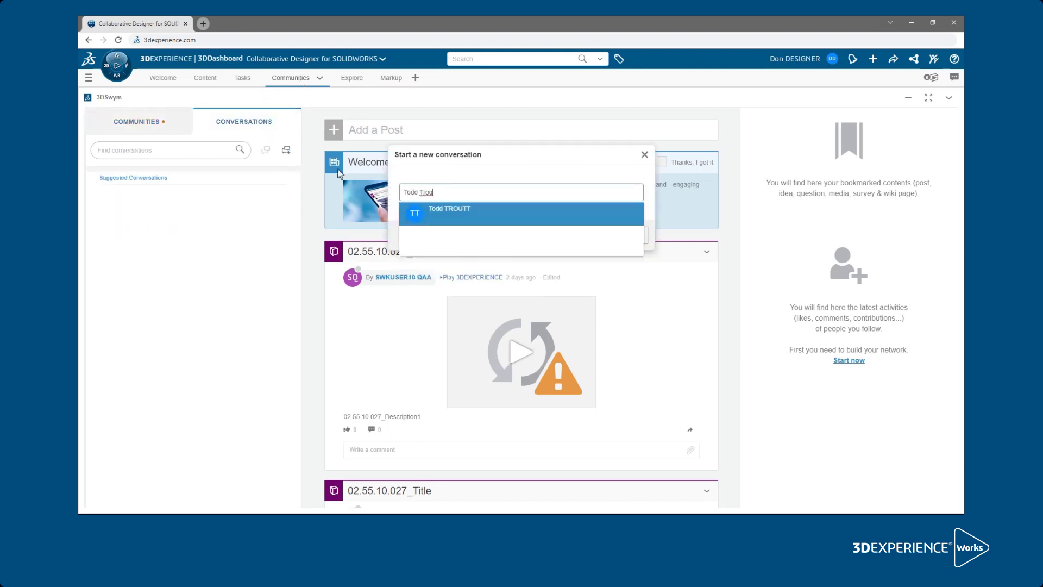
left_click(435, 211)
left_click(587, 281)
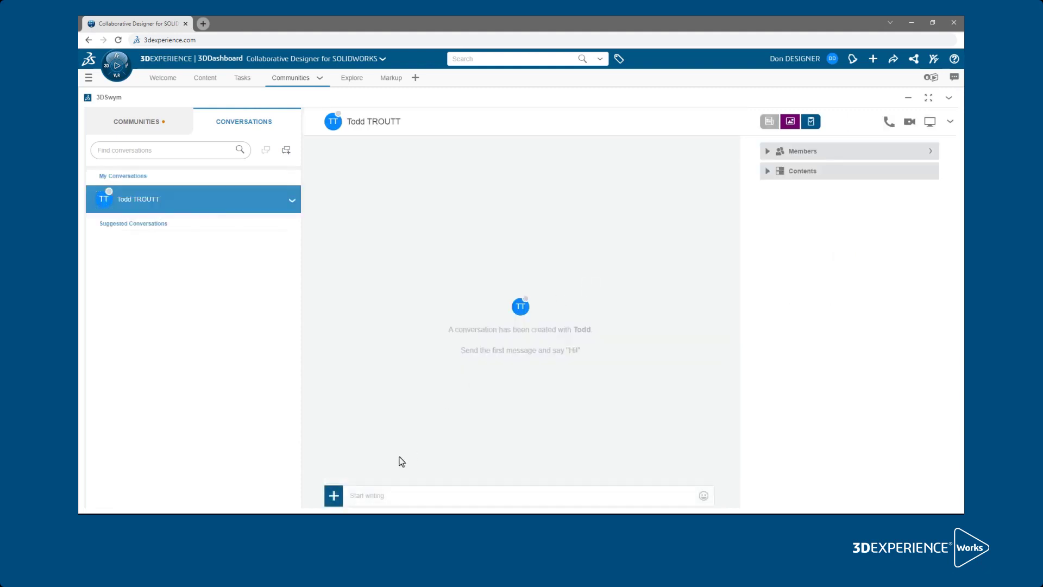
- Send the message "I marked up a part with some possible changes", with "marked up a part" linked to the copied markup URL
left_click(376, 496)
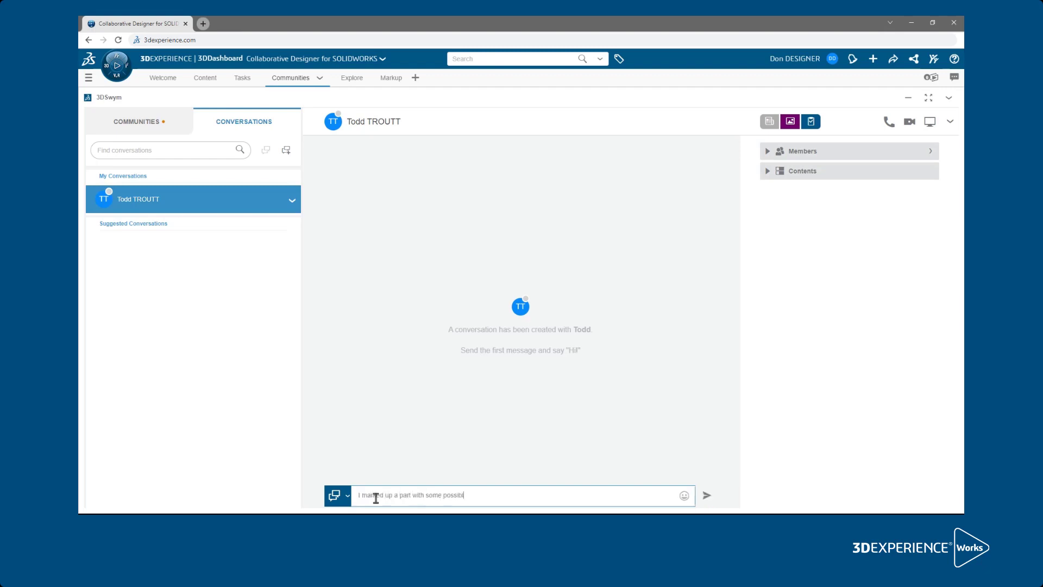
left_click_drag(361, 496, 426, 496)
left_click(455, 478)
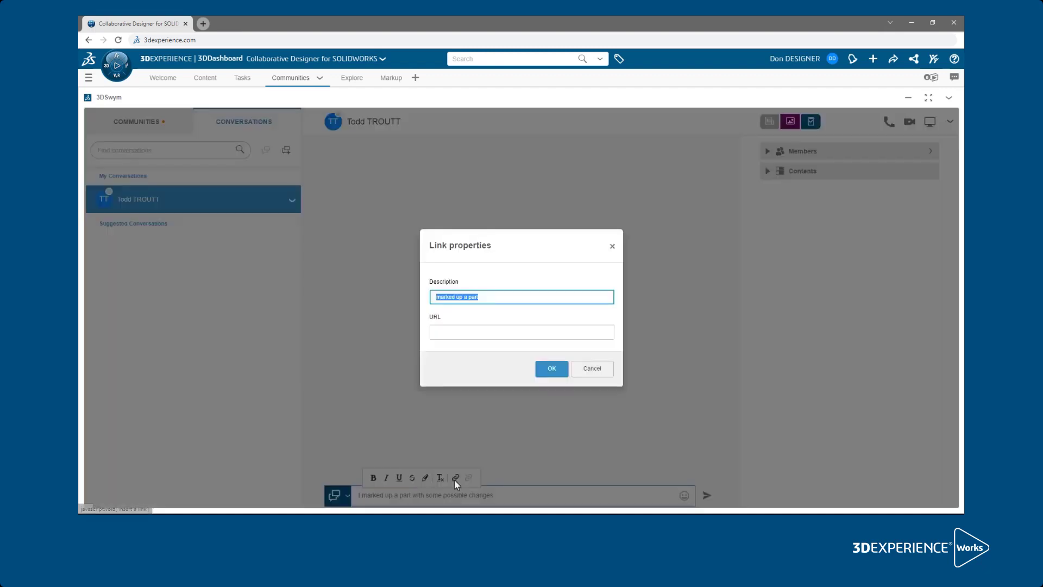
left_click(464, 337)
key("ctrl+v")
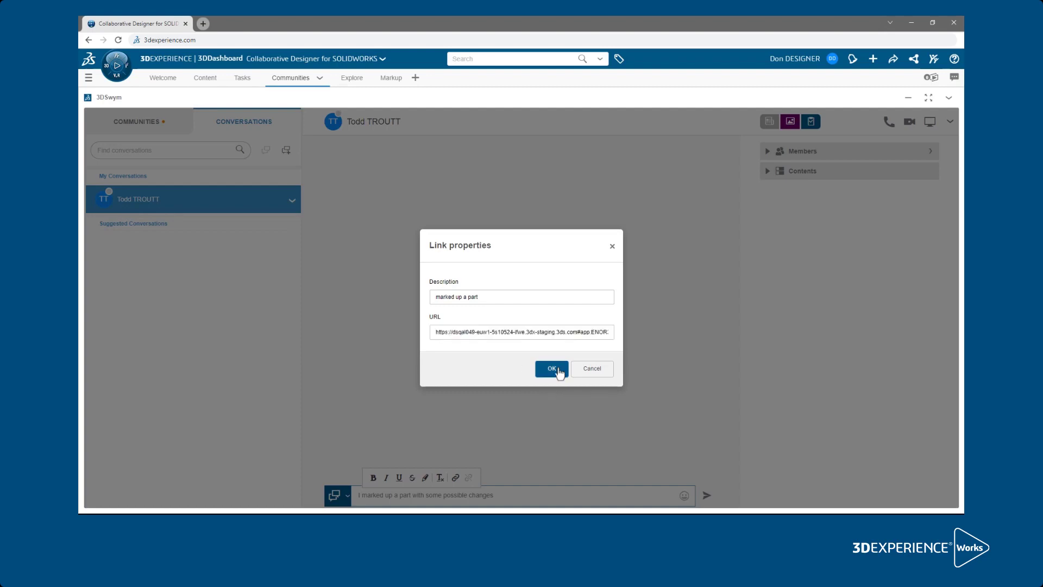
left_click(551, 369)
left_click(706, 497)
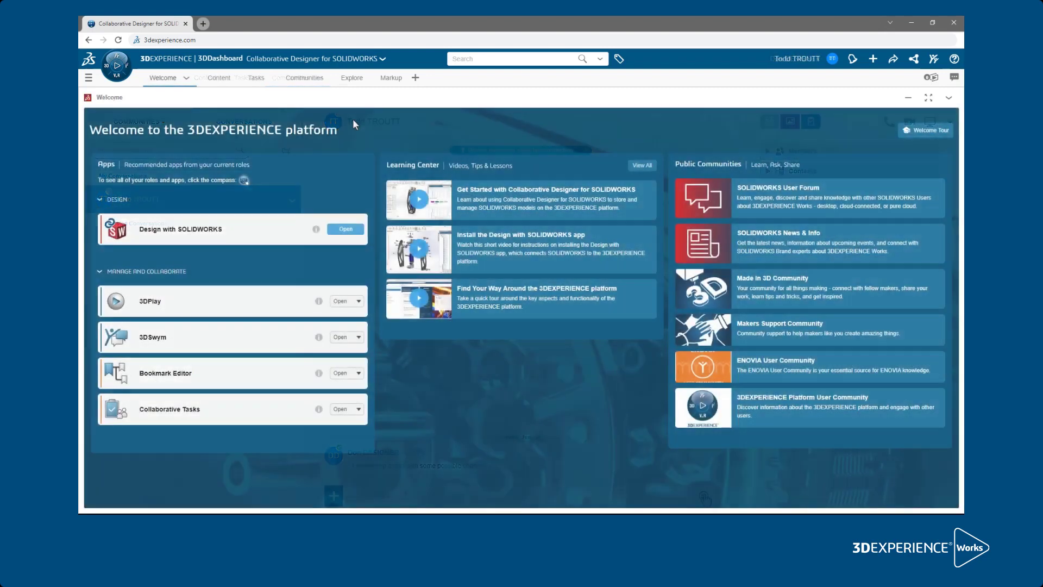
- From the recipient's account, open the 3DSwym conversation containing the designer's message
left_click(291, 78)
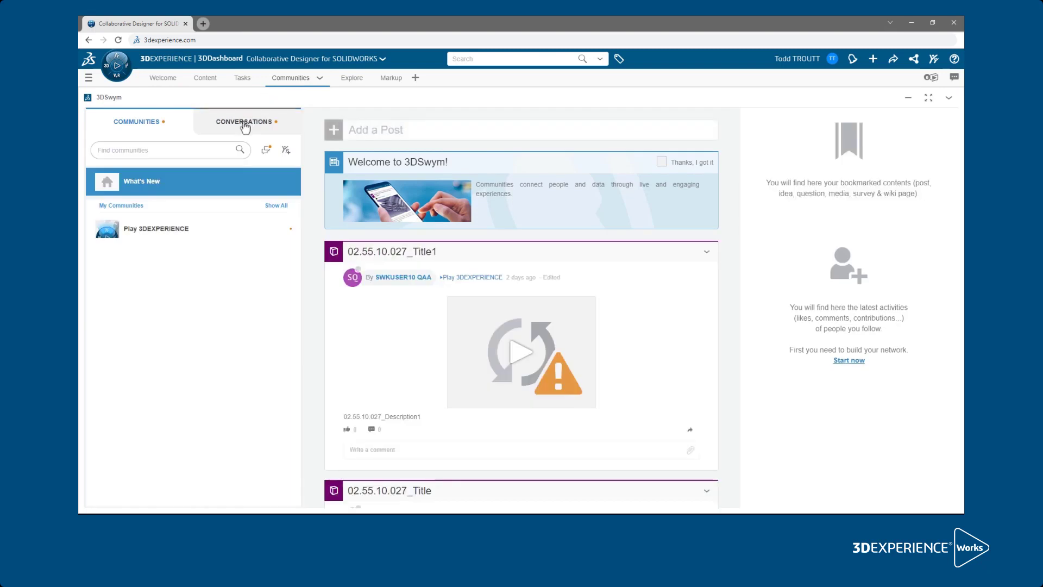
left_click(244, 122)
left_click(211, 205)
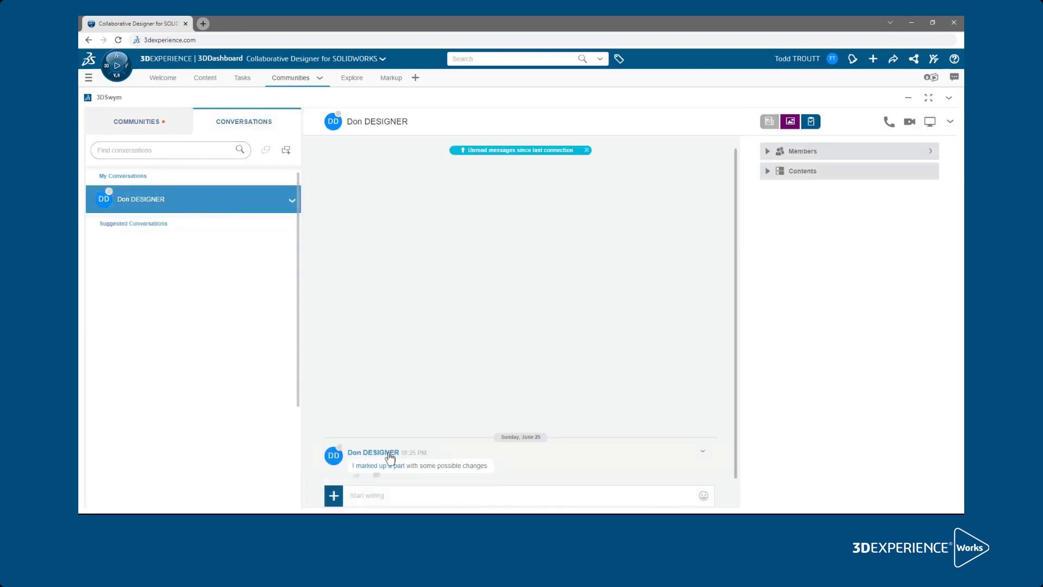
- Open the shared Change Ideas markup from the conversation message and review its three slides in slideshow mode
left_click(396, 466)
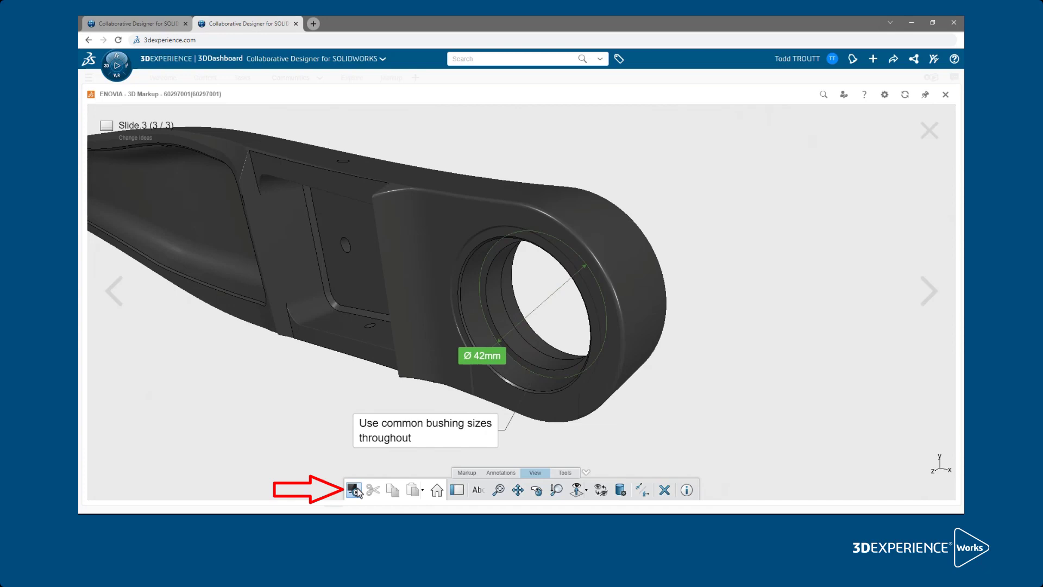
left_click(353, 490)
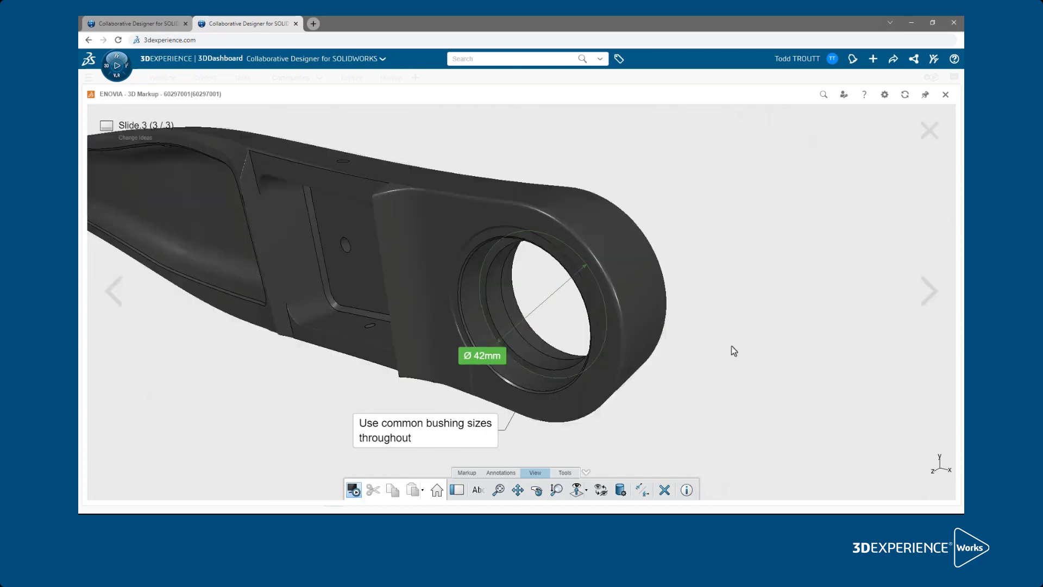
left_click(931, 293)
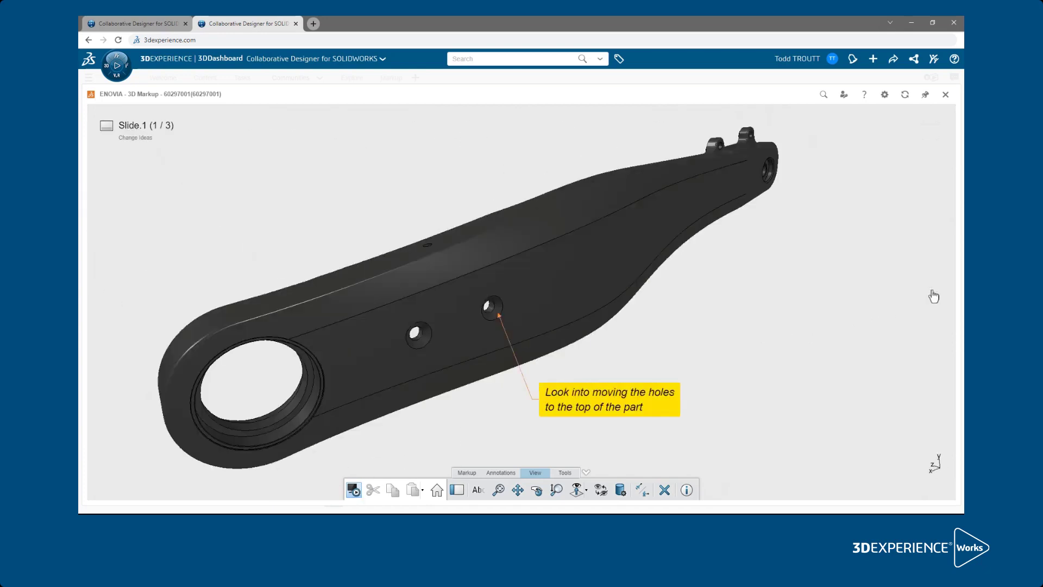
left_click(932, 295)
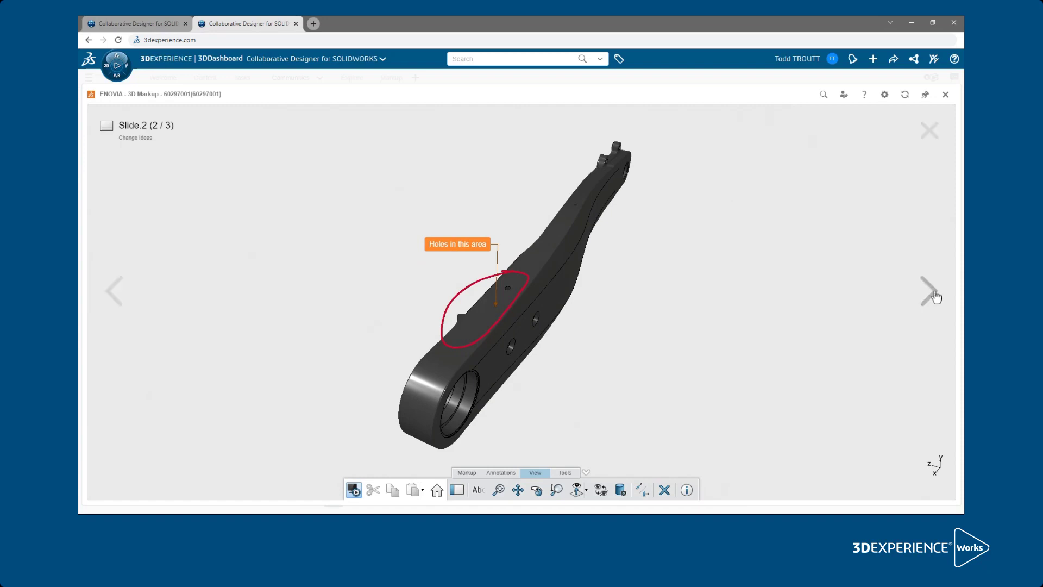
left_click(933, 296)
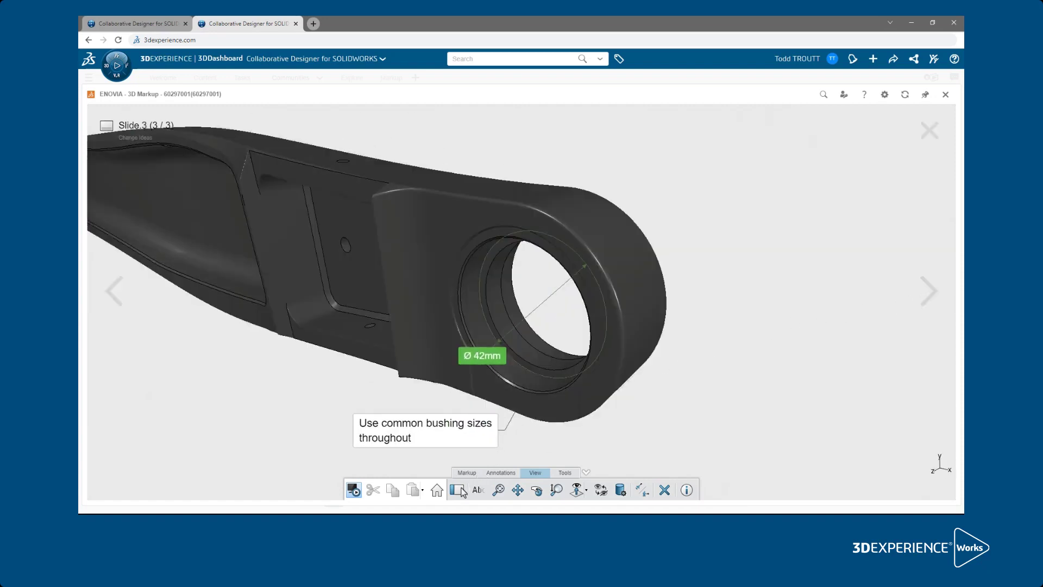
- Display the markup's root list and open the marked-up part 60297001 from it in SOLIDWORKS
left_click(457, 489)
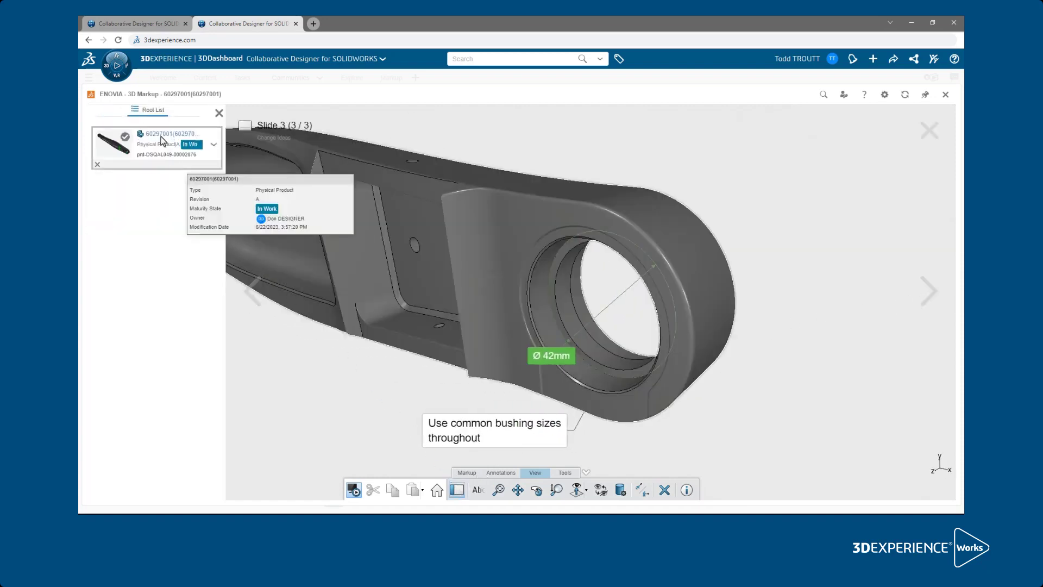
left_click_drag(161, 141, 96, 148)
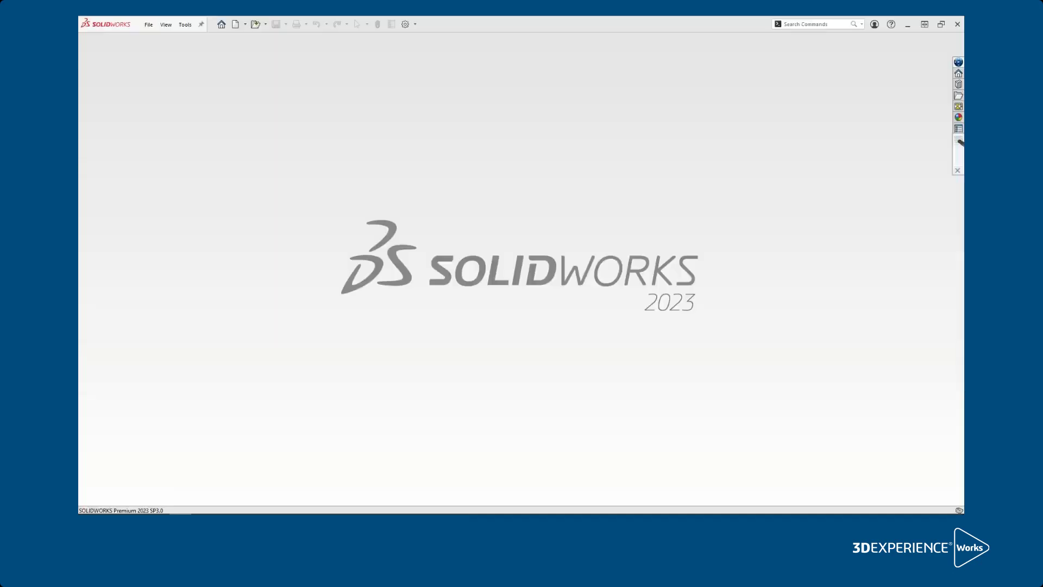
left_click_drag(960, 142, 734, 180)
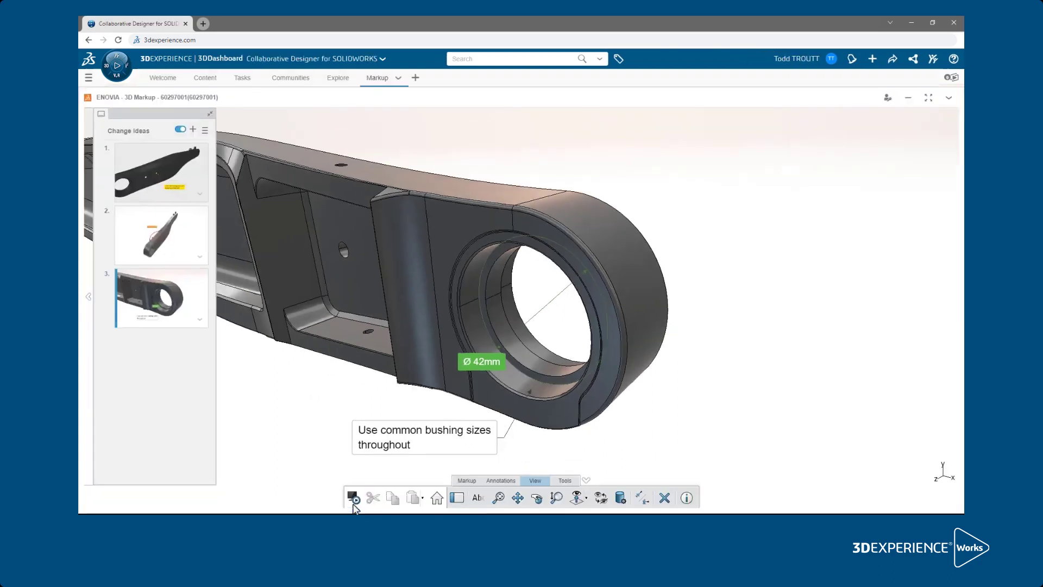
- In Collaborative Tasks on the dashboard, add a new task titled "Work on changes to side arms"
left_click(242, 79)
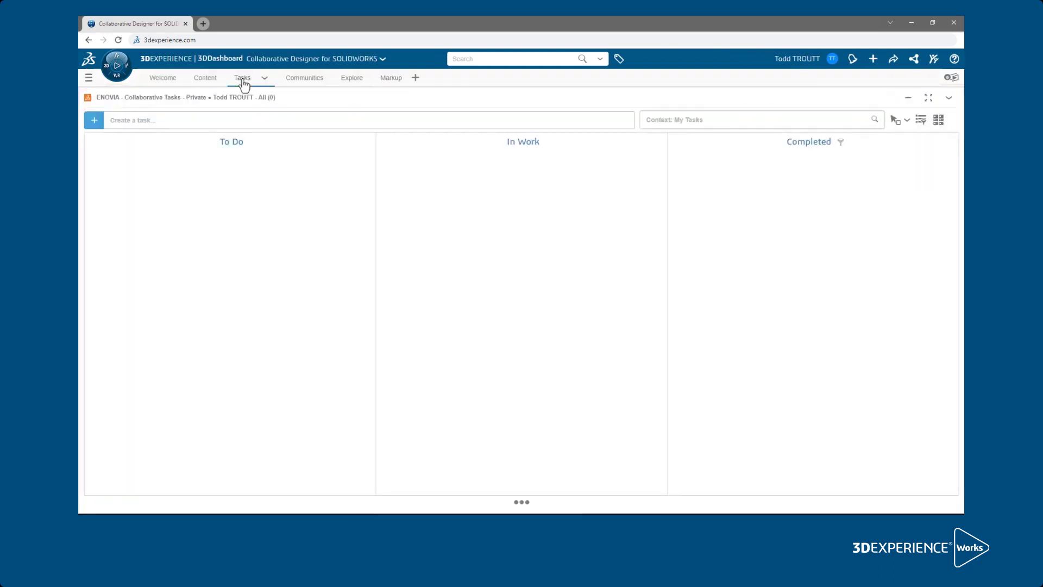
left_click(178, 120)
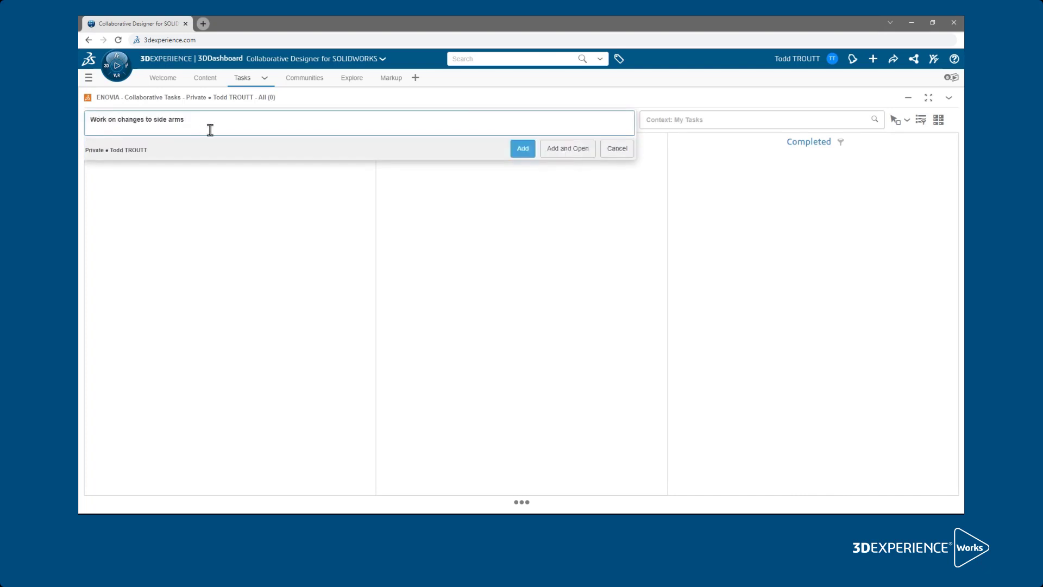
left_click(514, 152)
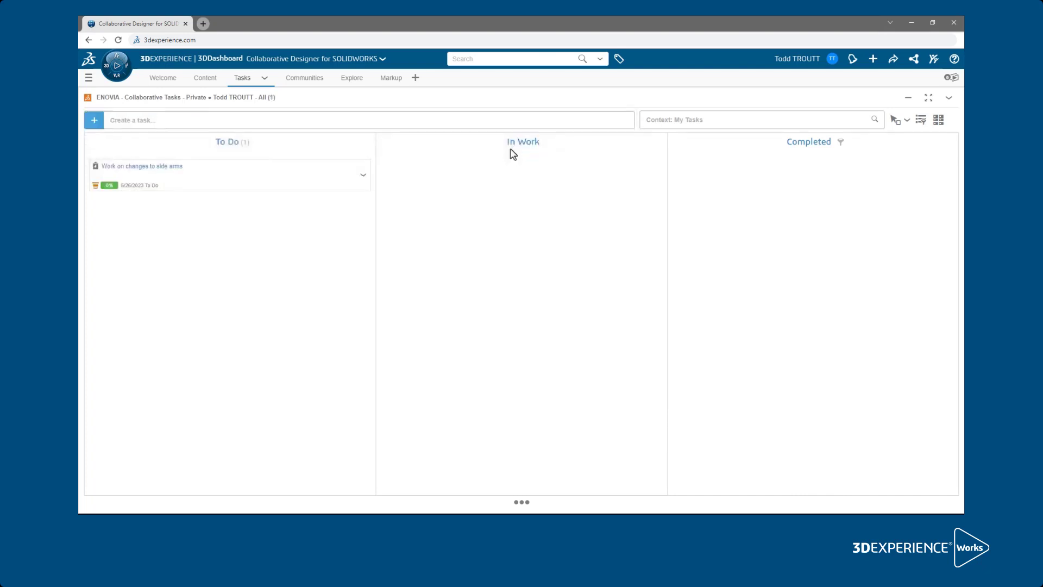
- Fix the side arms task's planned start at Jun 26, 2023 and planned end at Jun 28, 2023, and save it
left_click(280, 178)
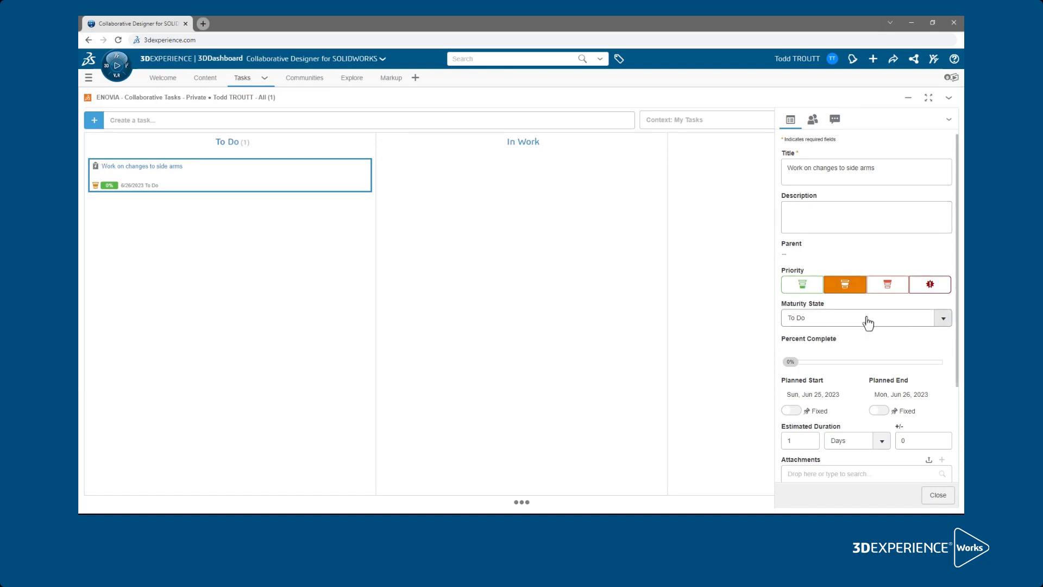
left_click(793, 411)
left_click(803, 394)
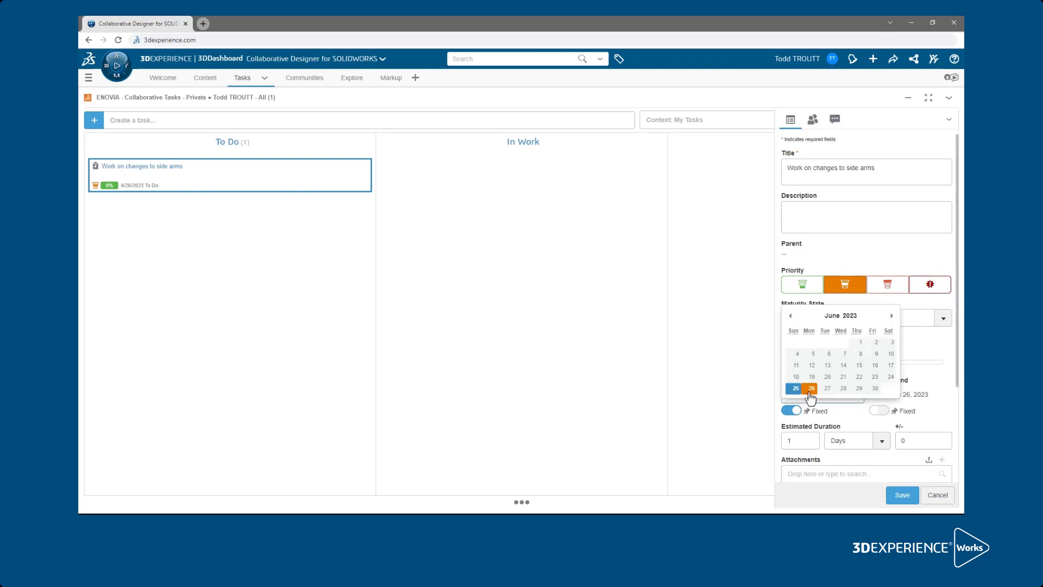
left_click(811, 389)
left_click(879, 411)
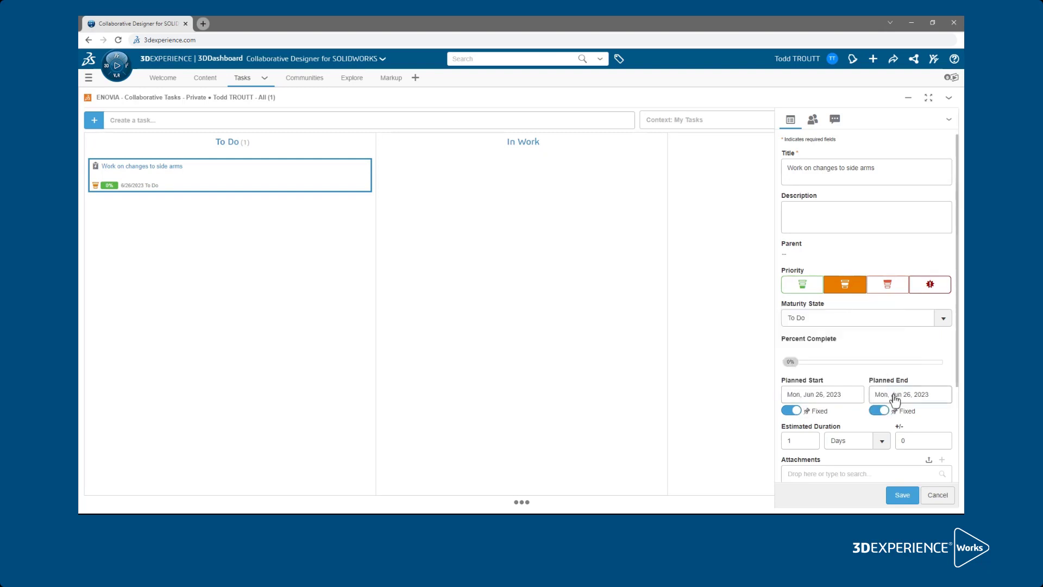
left_click(891, 394)
left_click(894, 389)
scroll(899, 432, "down", 3)
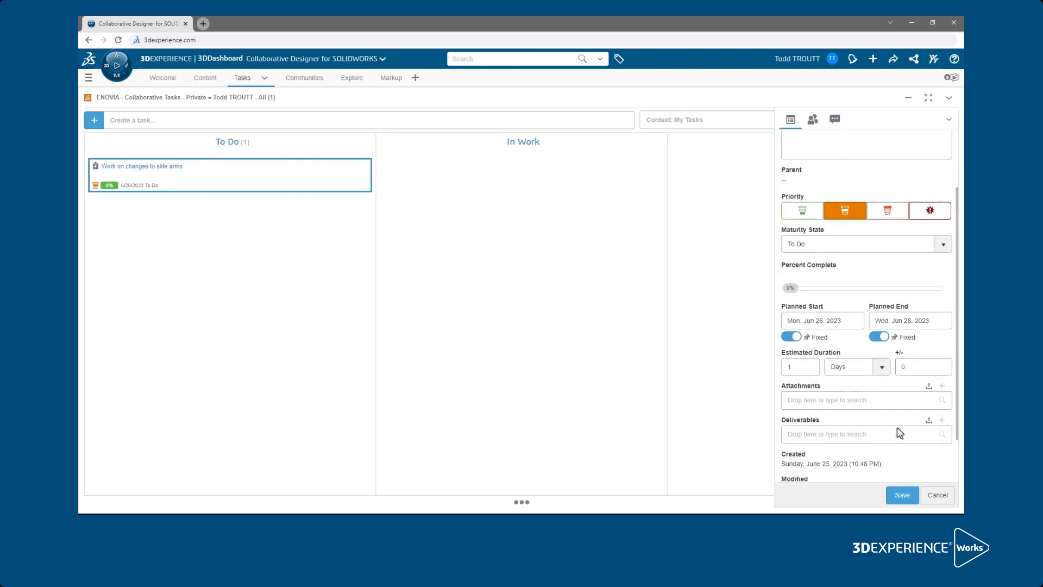
left_click(904, 496)
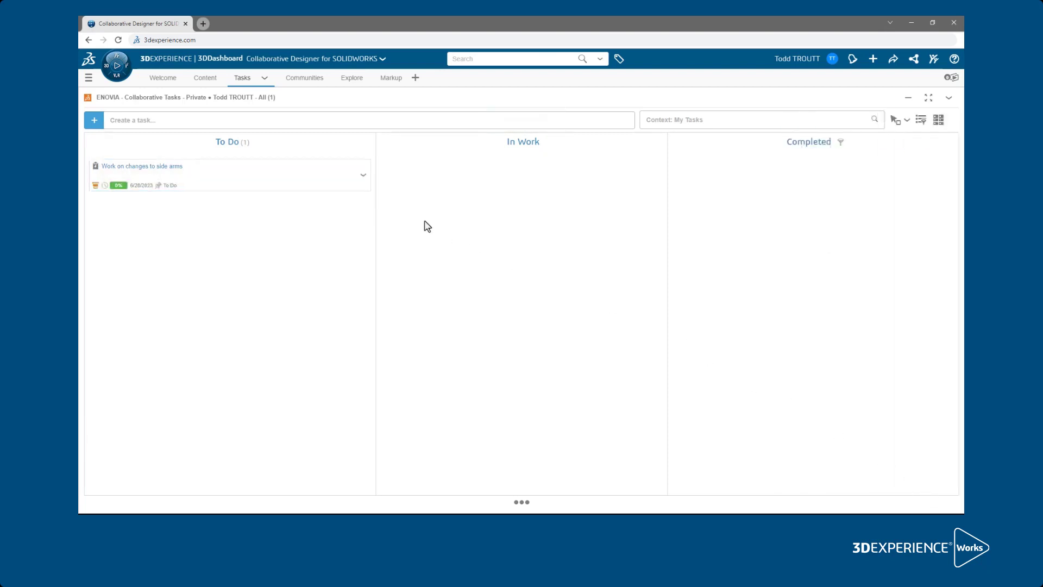
- Assign the side arms task to yourself and move it to In Work
right_click(322, 184)
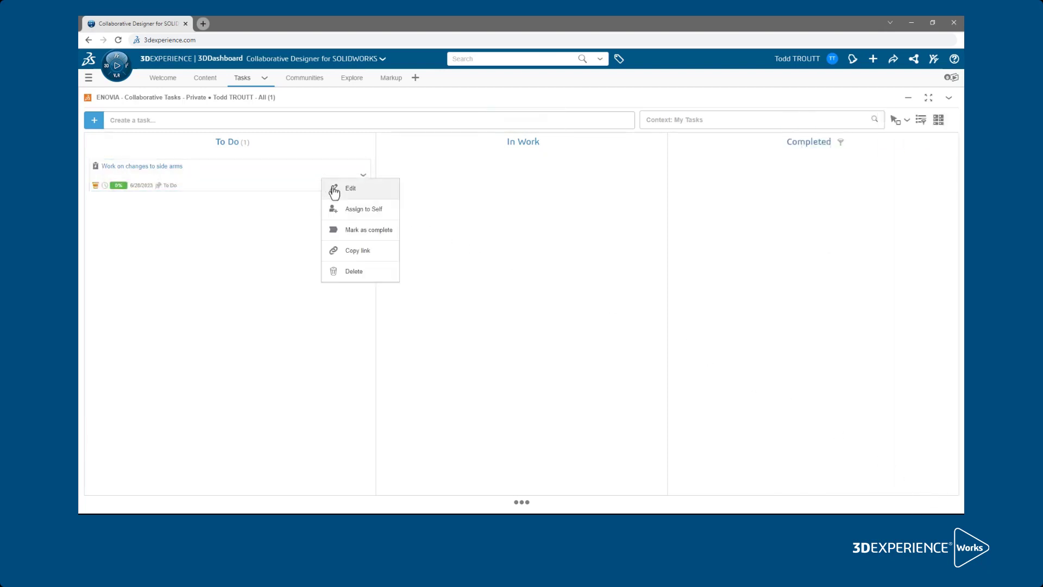
left_click(365, 210)
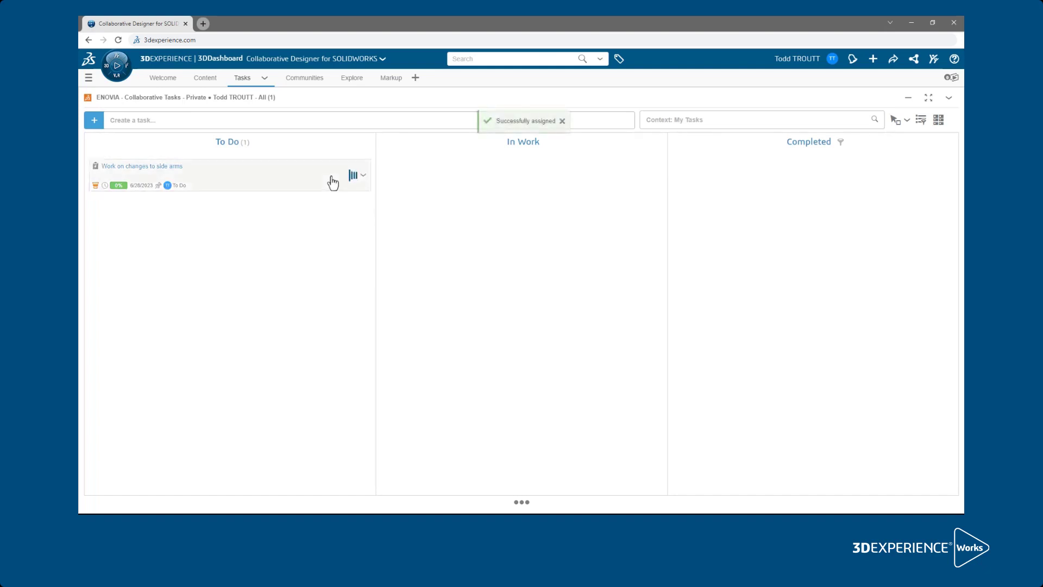
left_click_drag(332, 177, 470, 203)
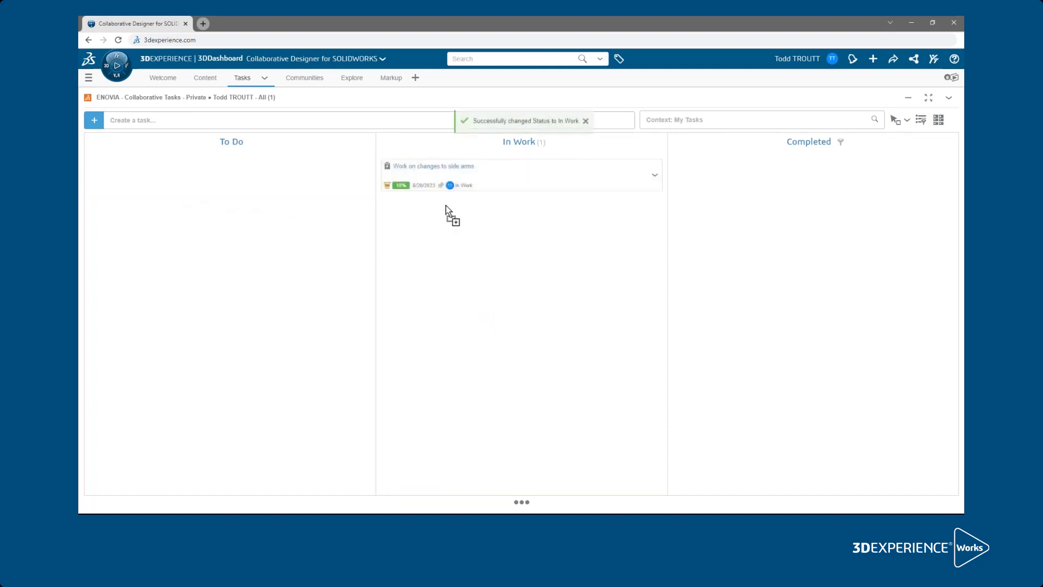
- Create a task titled "Update assembly with new arms" and open its properties
left_click(167, 118)
type("Update assembly with new arms")
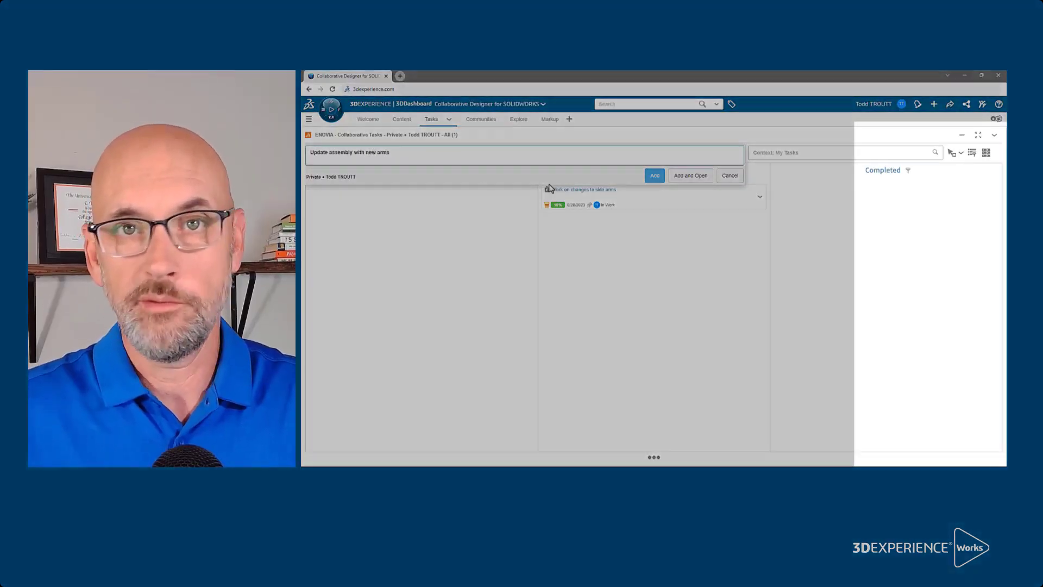
left_click(686, 175)
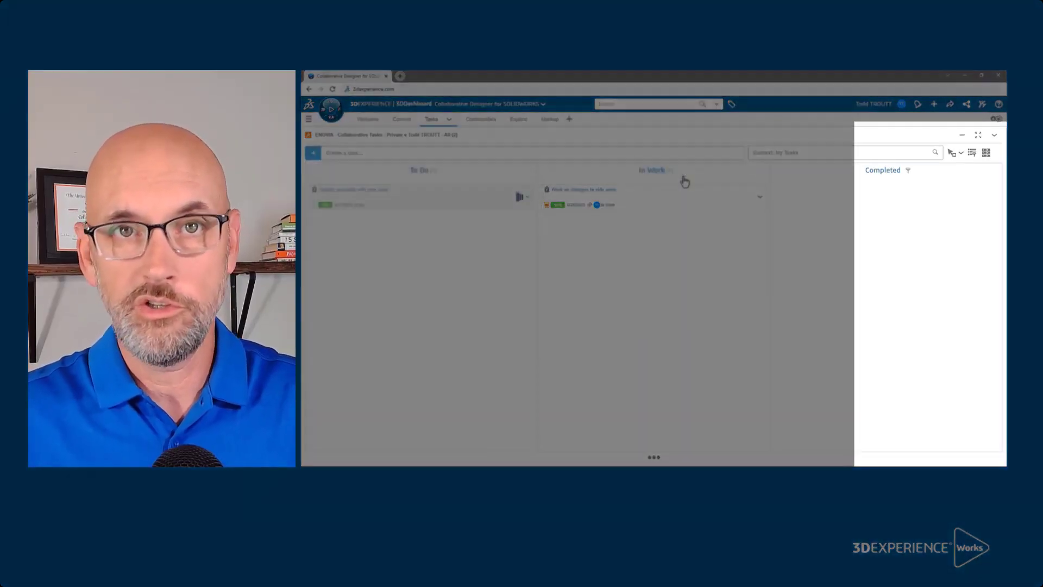
- Add the designer colleague as assignee of the assembly update task
left_click(887, 155)
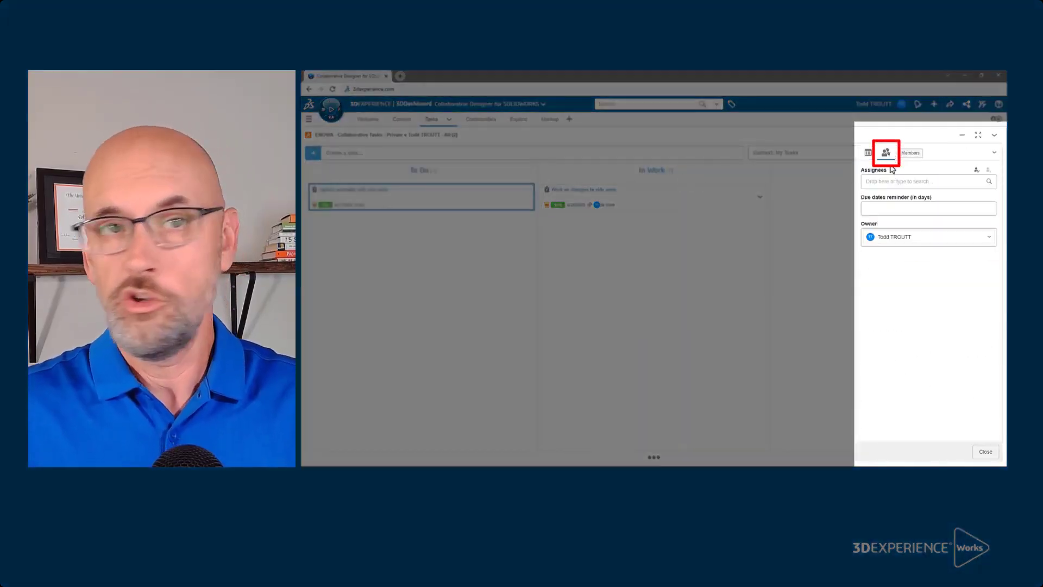
left_click(891, 181)
type("Don De")
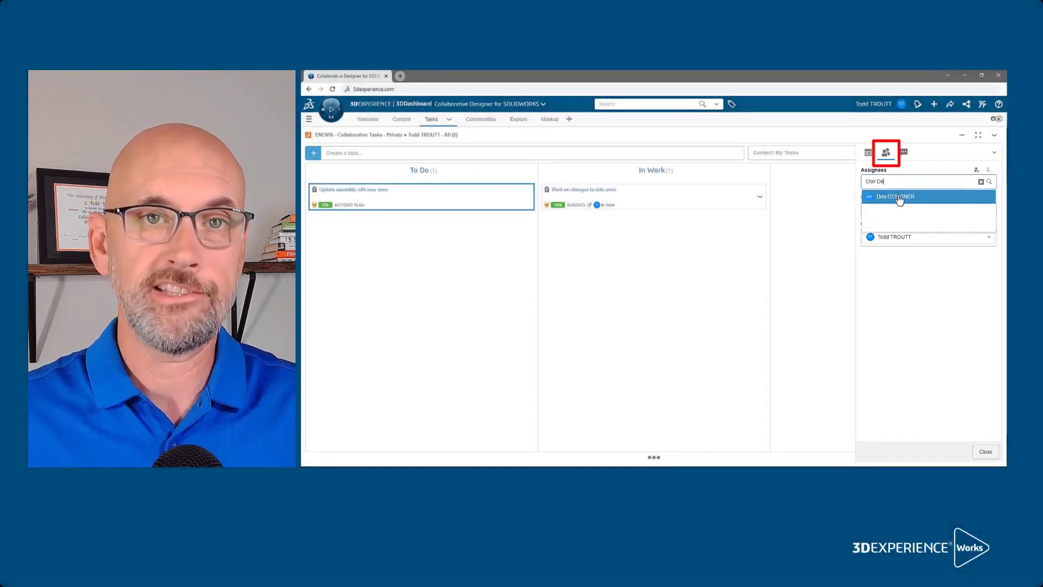
left_click(897, 211)
- Fix the task's planned end at Jul 07, 2023 and attach the assembly 40098001(Complete)
left_click(868, 153)
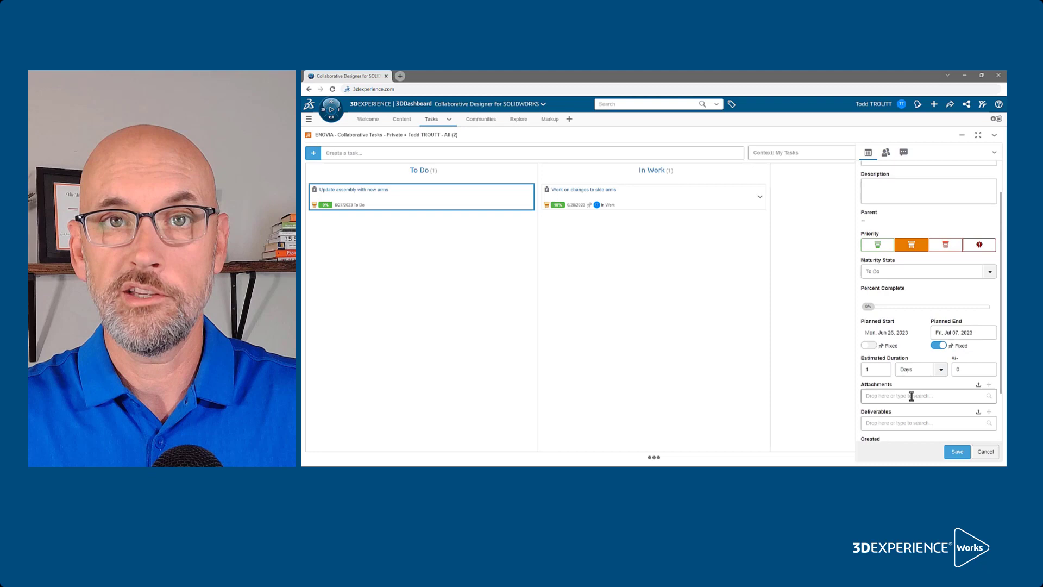
left_click(911, 396)
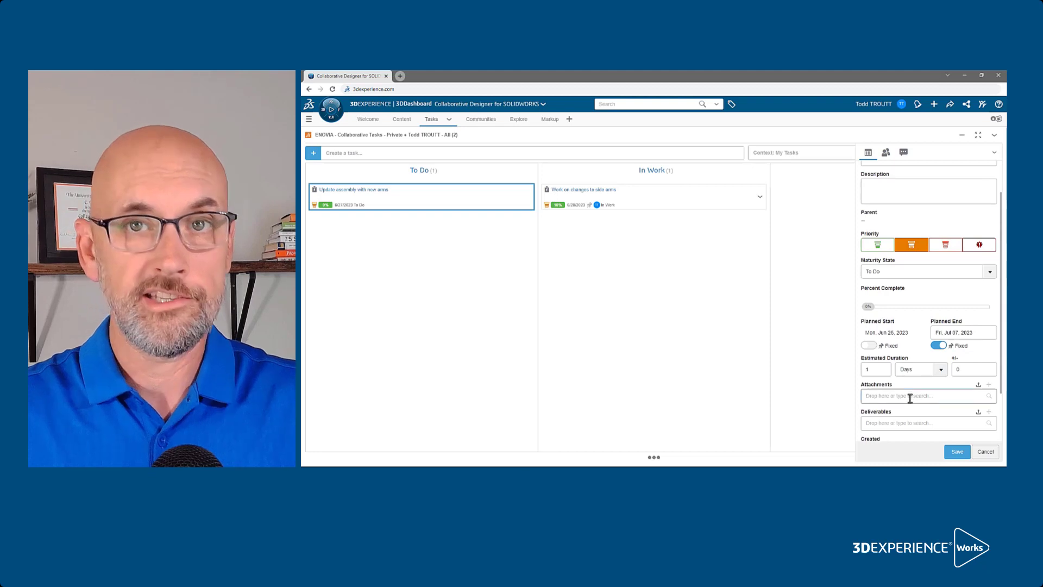
type("40098")
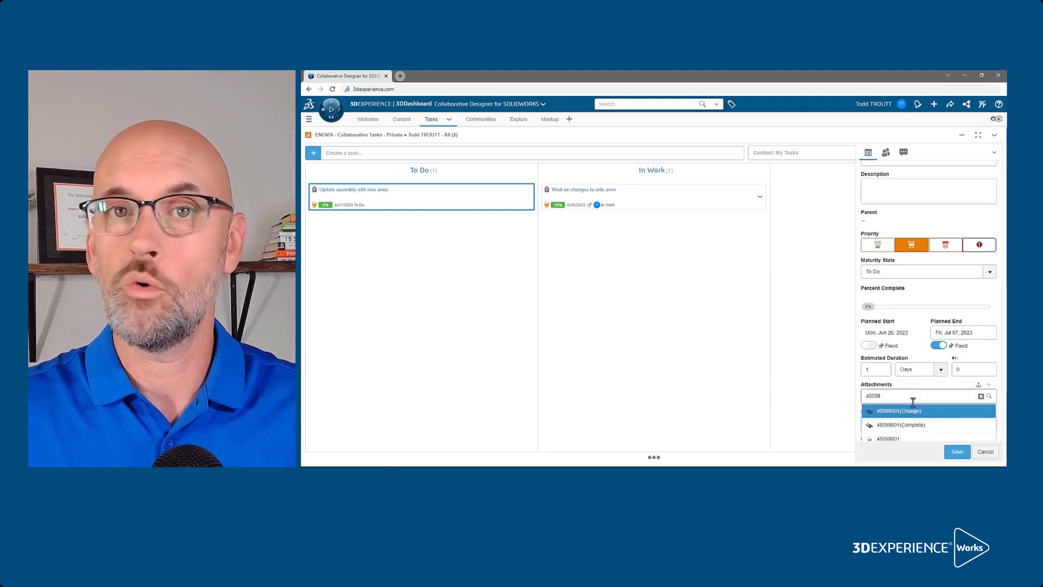
left_click(915, 425)
scroll(920, 426, "down", 1)
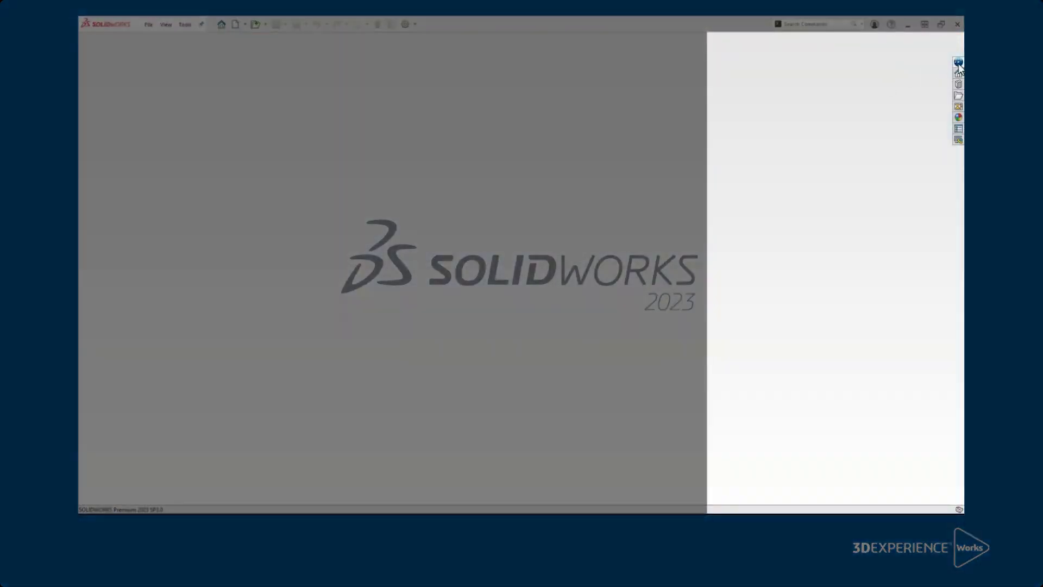
- From the designer's SOLIDWORKS session, check the 3DEXPERIENCE notifications for the new task assignment
left_click(959, 64)
left_click(953, 56)
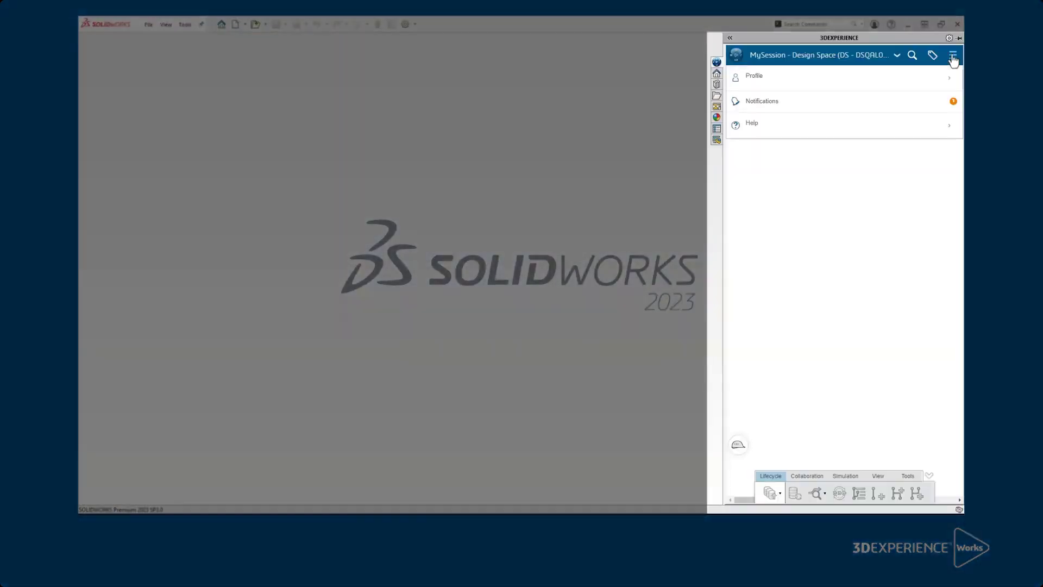
left_click(891, 104)
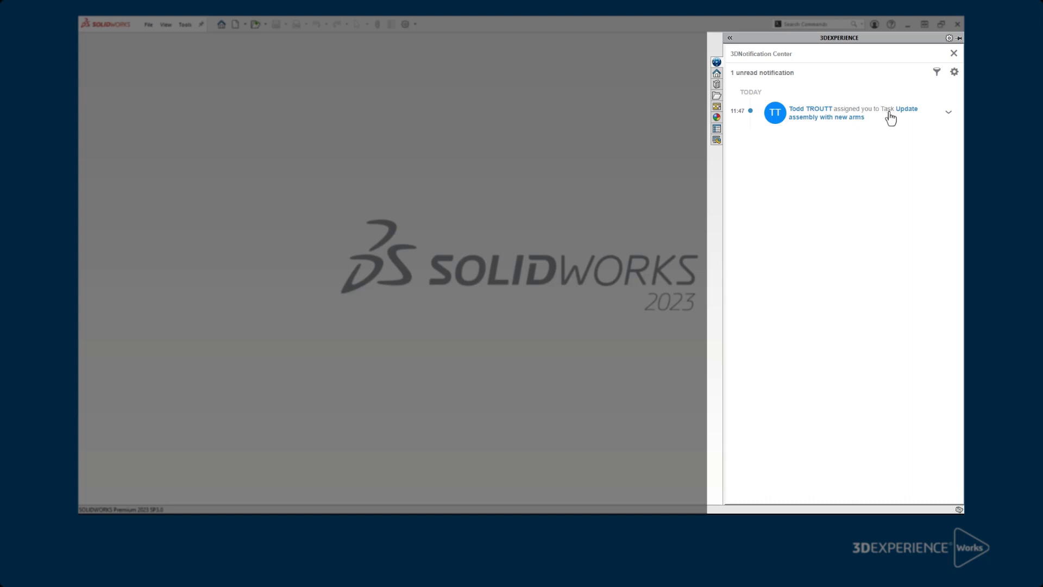
left_click(954, 53)
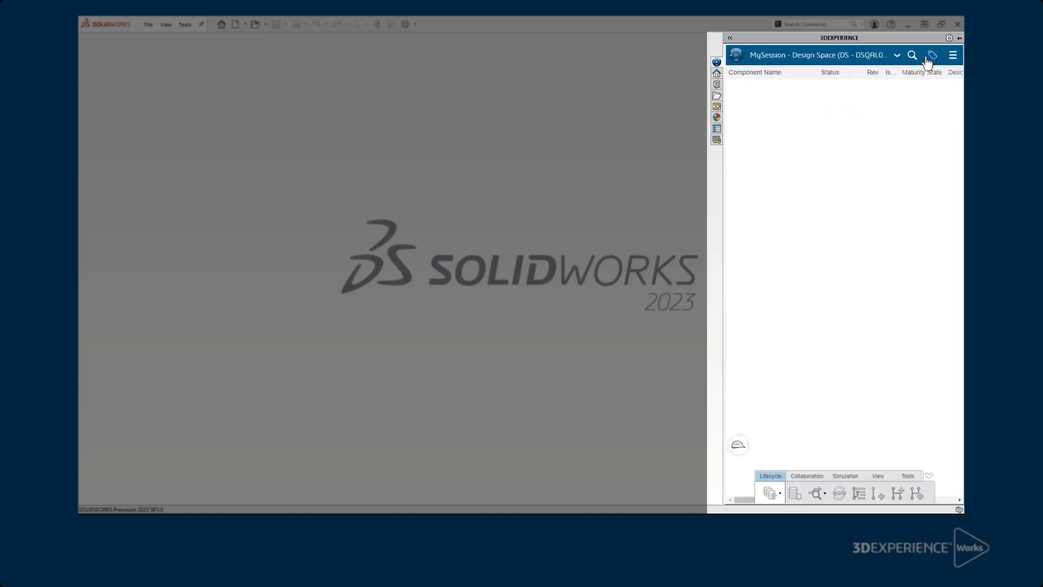
- Open Collaborative Tasks inside SOLIDWORKS from the Collaborative Industry Innovator role
left_click(735, 57)
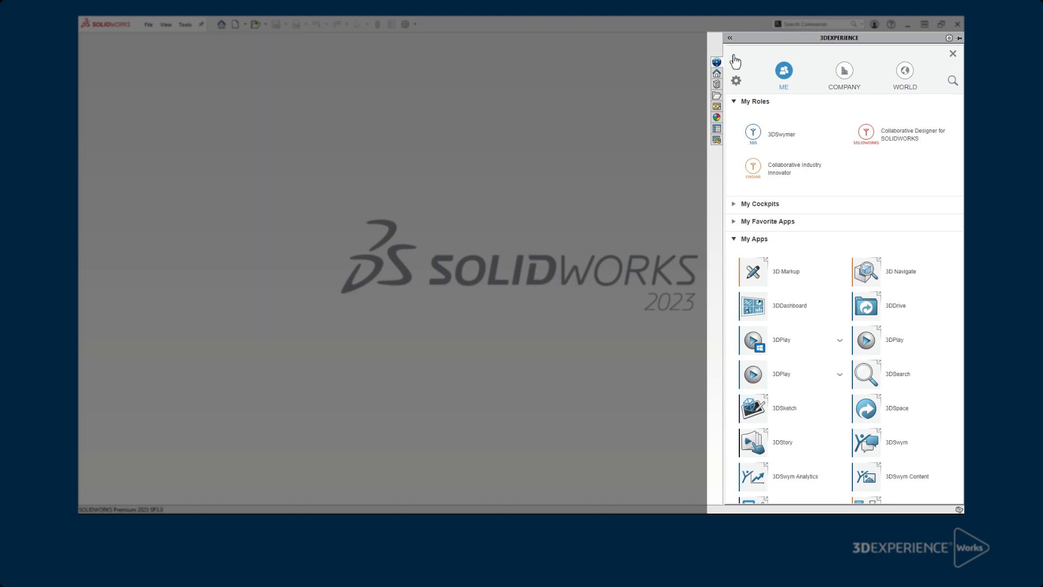
left_click(782, 172)
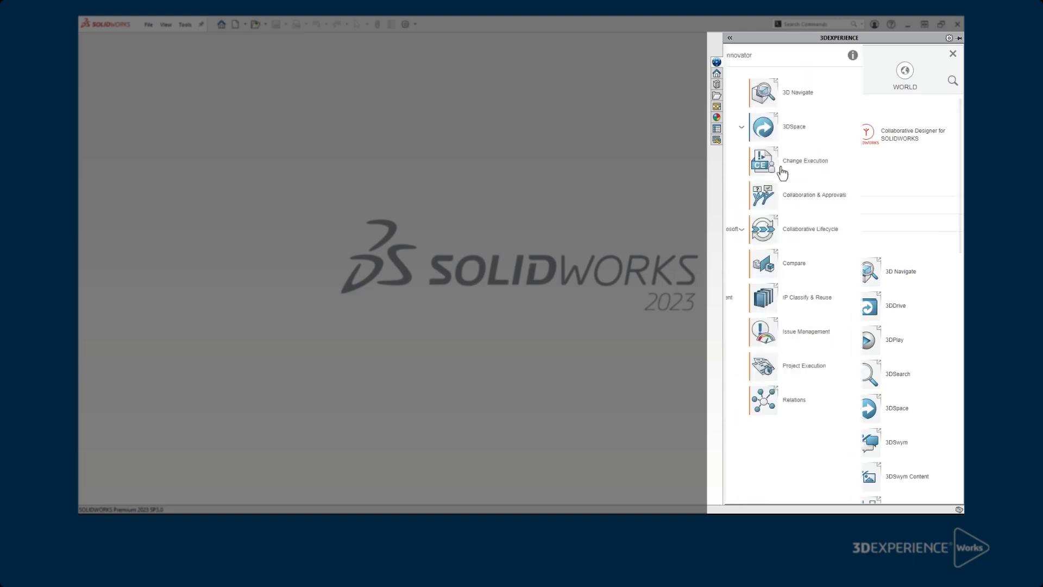
left_click(757, 265)
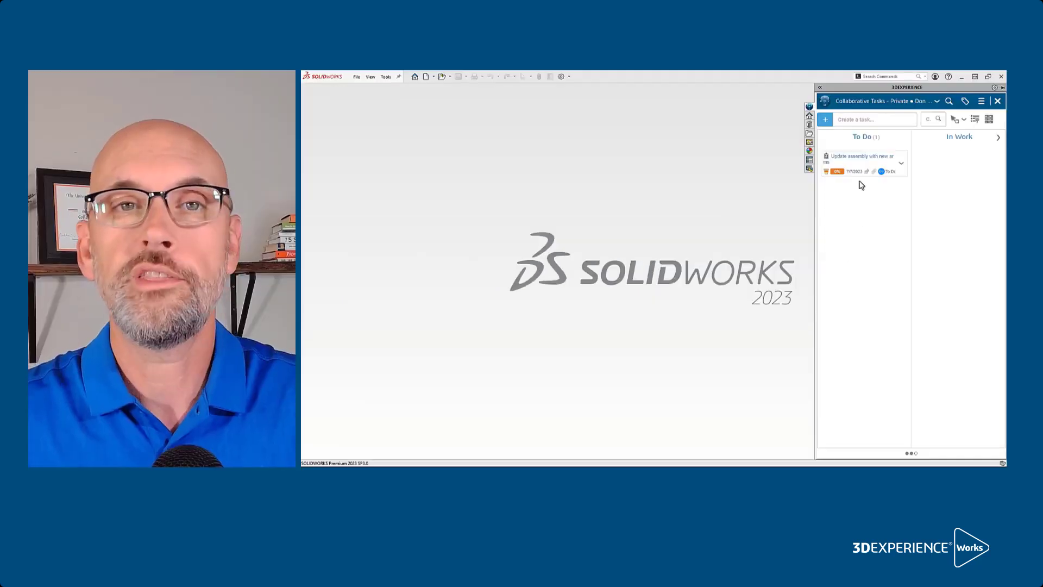
- Open the "Update assembly with new arms" task and load its attached assembly 40098001(Complete) into SOLIDWORKS
left_click(785, 132)
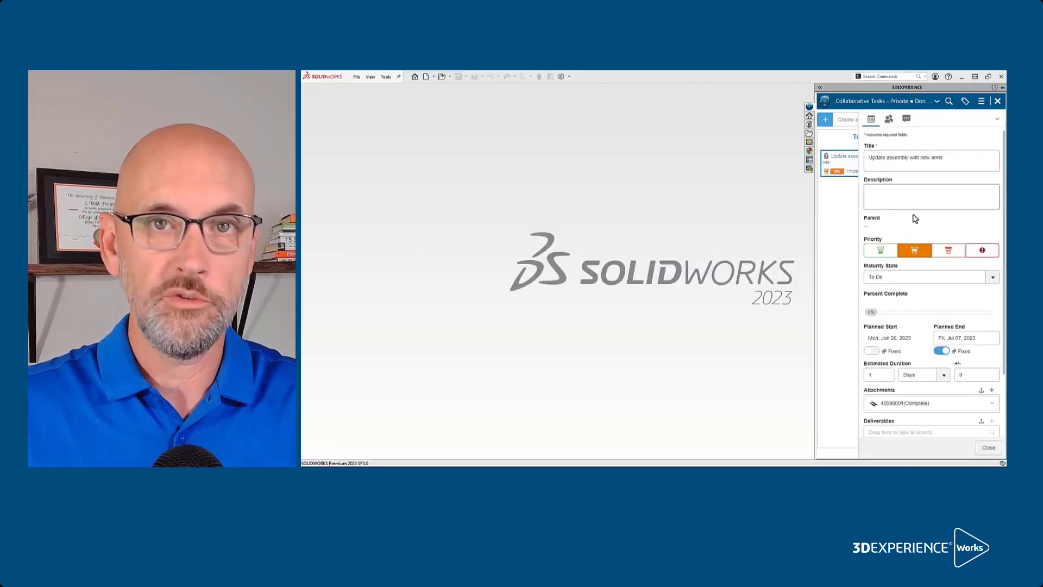
scroll(930, 340, "down", 3)
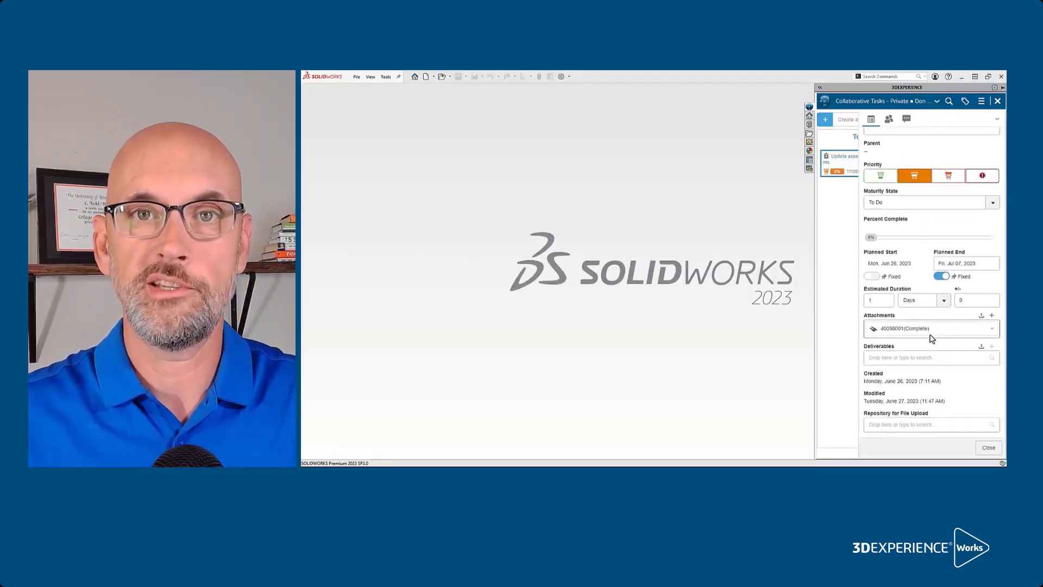
left_click_drag(930, 330, 630, 248)
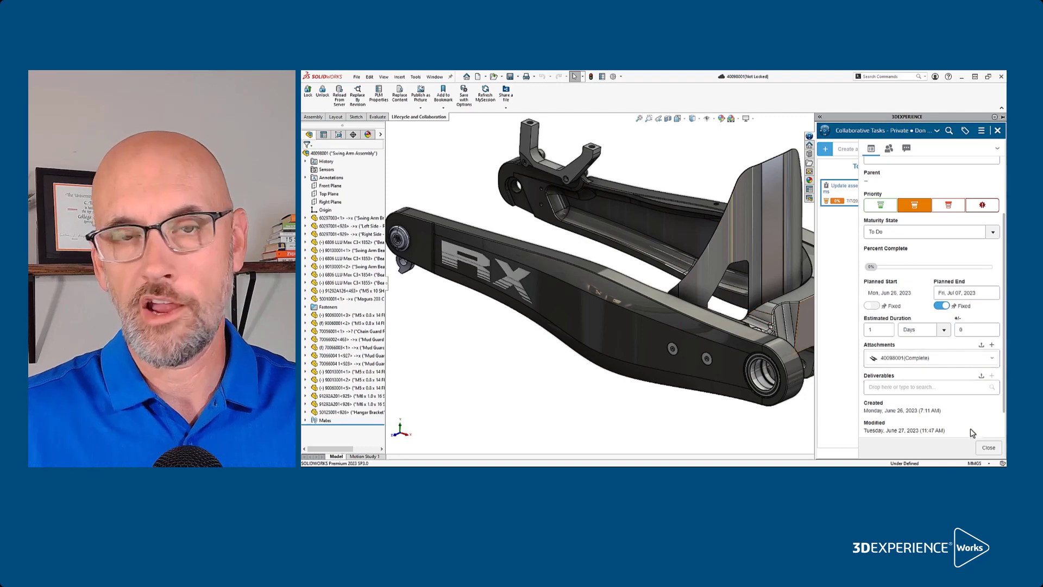
- Close the task's properties and move "Update assembly with new arms" to In Work
left_click(989, 447)
left_click_drag(871, 209, 937, 203)
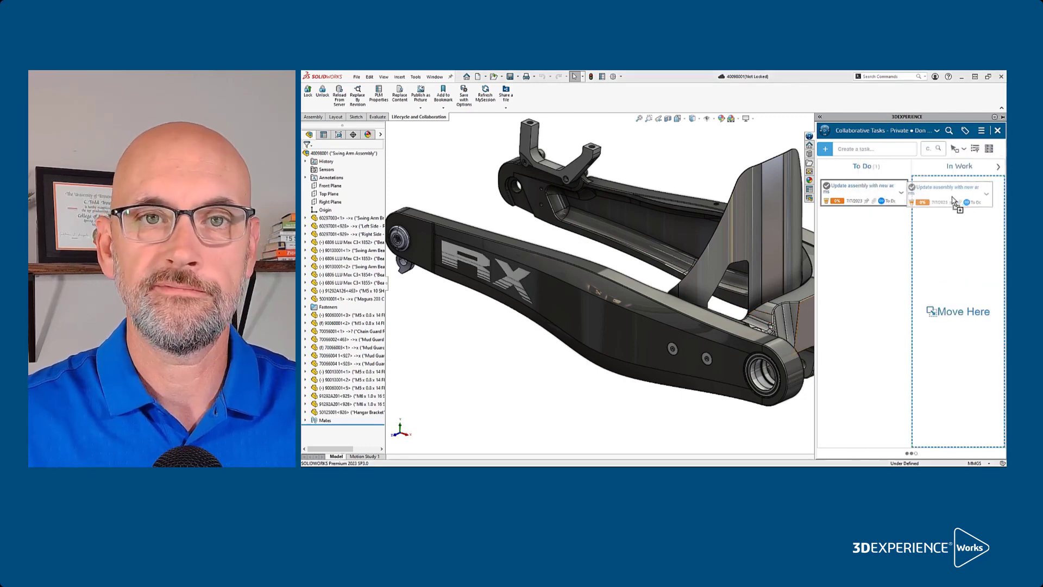